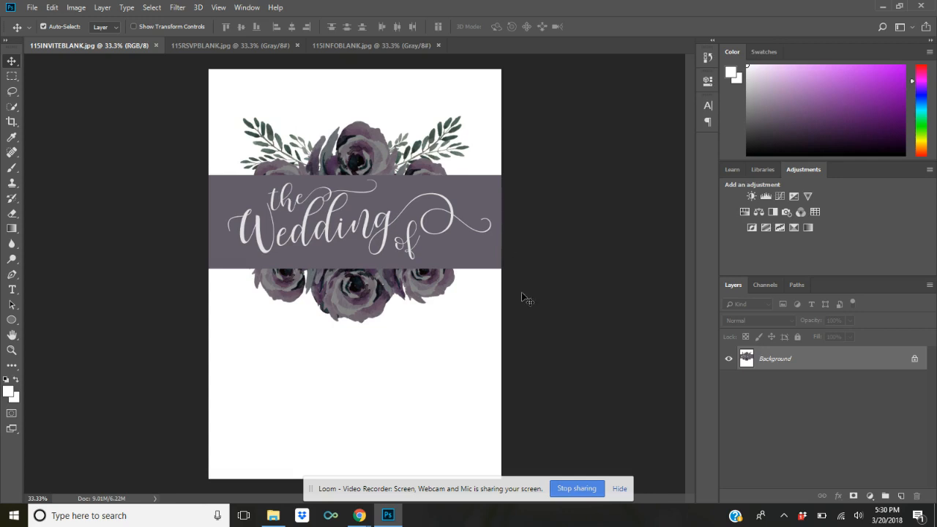
# - Add a text line reading "YOU ARE JOYFULLY INVITED TO" in the white area above the flowers
pyautogui.click(13, 289)
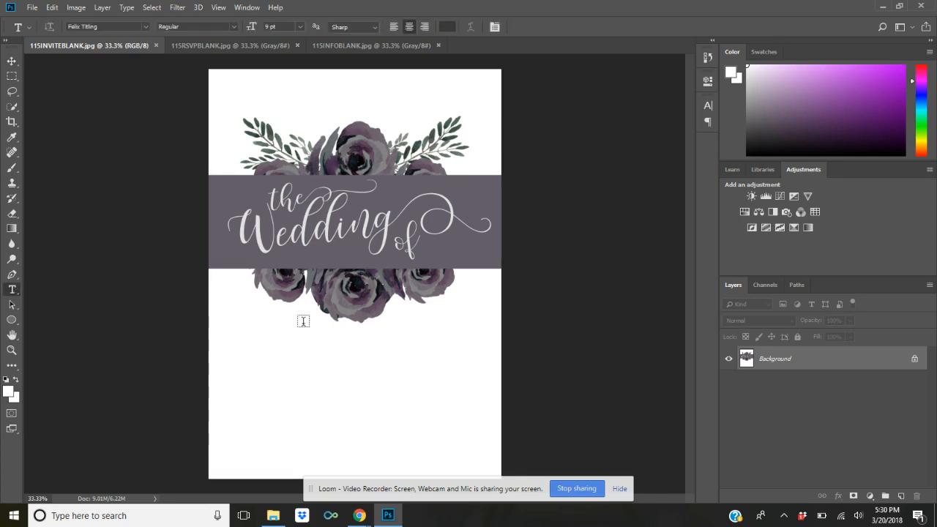
pyautogui.click(258, 89)
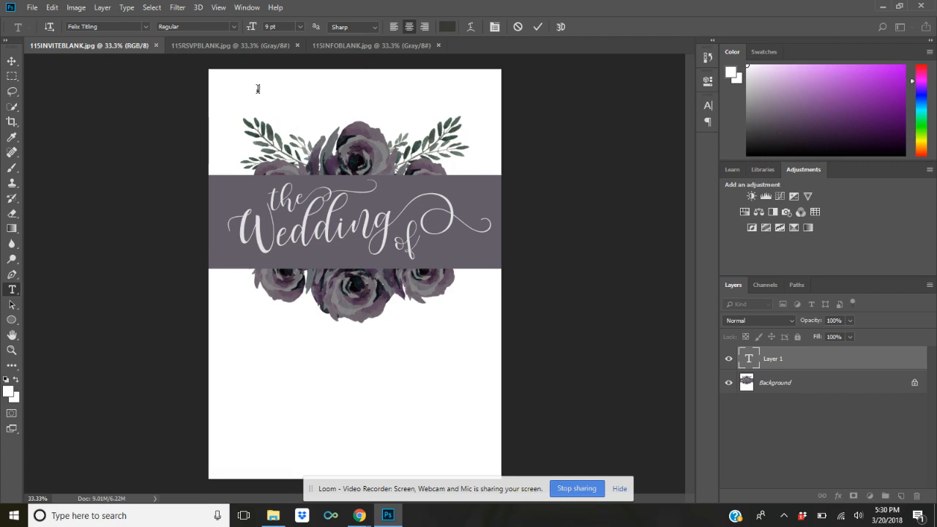
pyautogui.write('YOU')
pyautogui.write(' ARE JOYFULLY INVITED')
pyautogui.write(' TO')
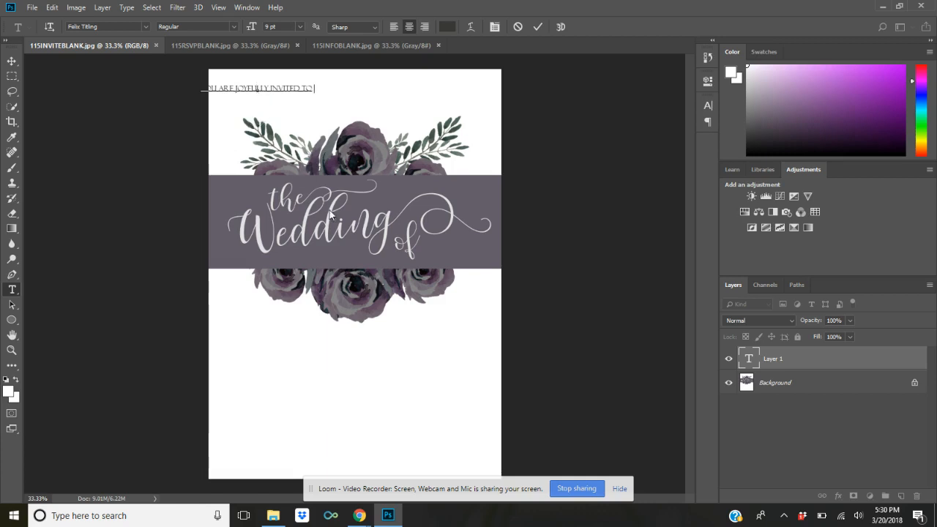
# - Centre the invitation line above the flowers and enlarge it to about 11.62 pt with Free Transform
pyautogui.click(11, 61)
pyautogui.moveTo(272, 93); pyautogui.dragTo(427, 92)
pyautogui.hotkey('ctrl', 't')
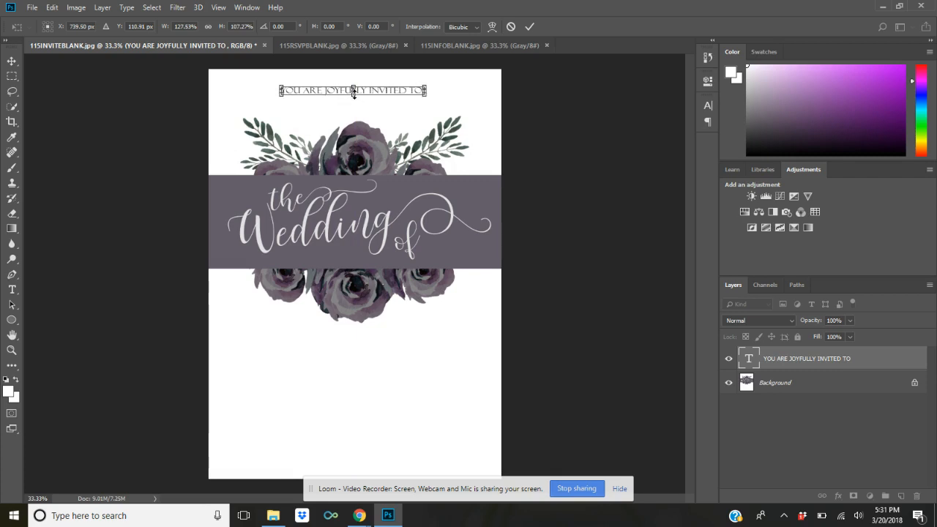
pyautogui.moveTo(353, 94); pyautogui.dragTo(377, 91)
pyautogui.press('Return')
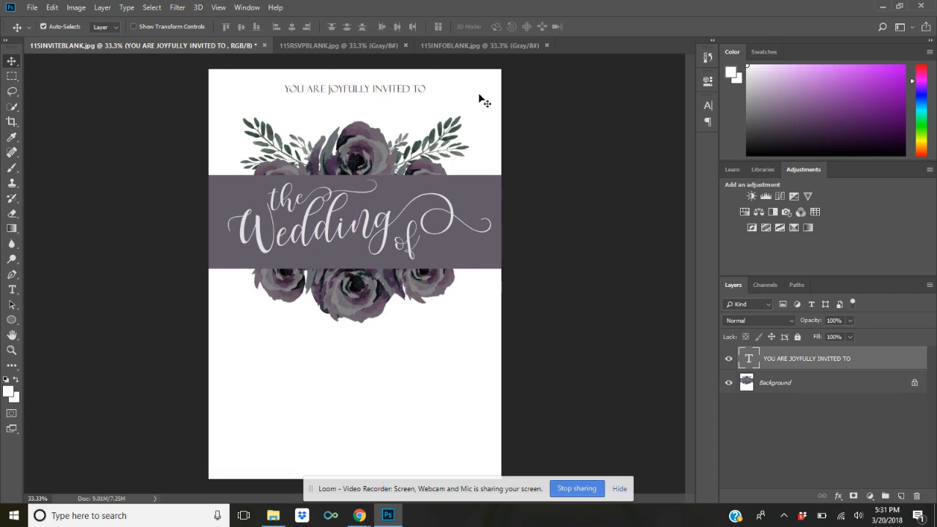
pyautogui.click(484, 101)
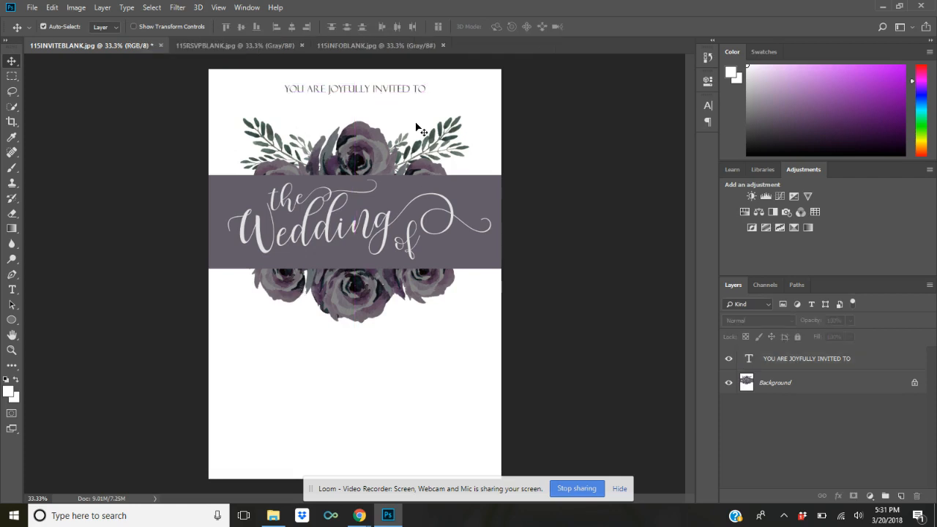
# - Duplicate the "YOU ARE JOYFULLY INVITED TO" text layer and place the copy just below the lower flowers
pyautogui.click(802, 369)
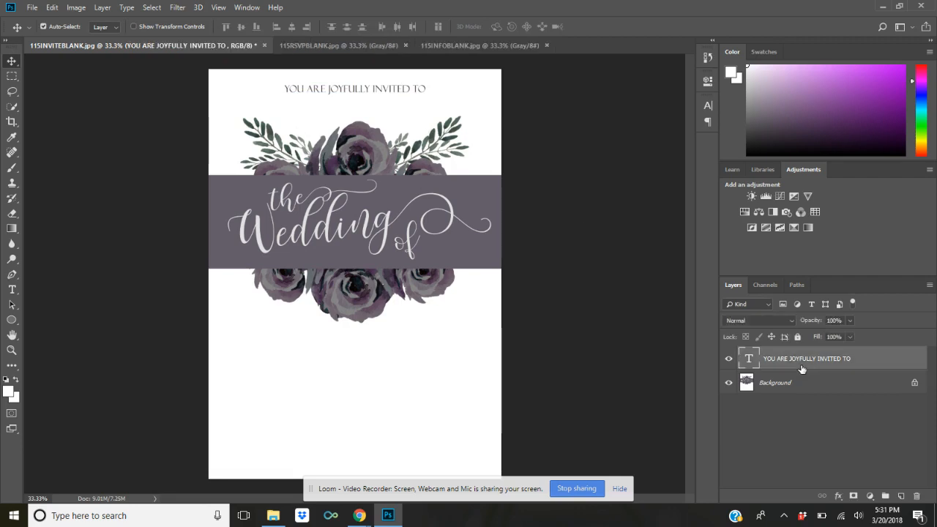
pyautogui.hotkey('ctrl', 'j')
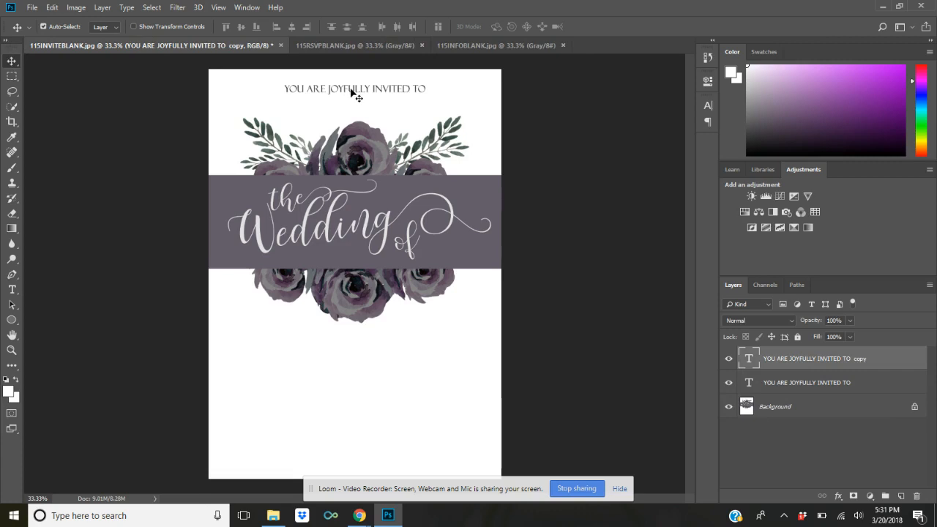
pyautogui.moveTo(356, 92); pyautogui.dragTo(362, 346)
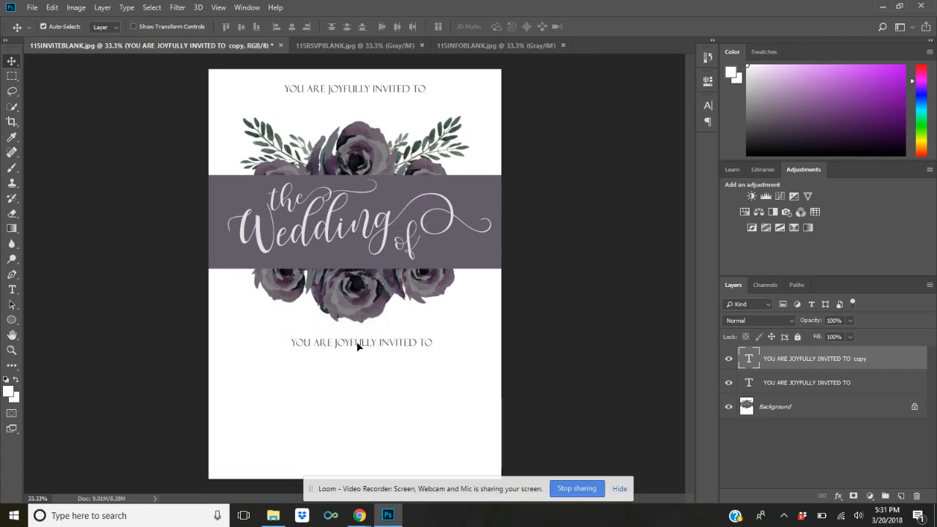
# - Replace the duplicated line's text with the couple's first names joined by an ampersand
pyautogui.click(11, 289)
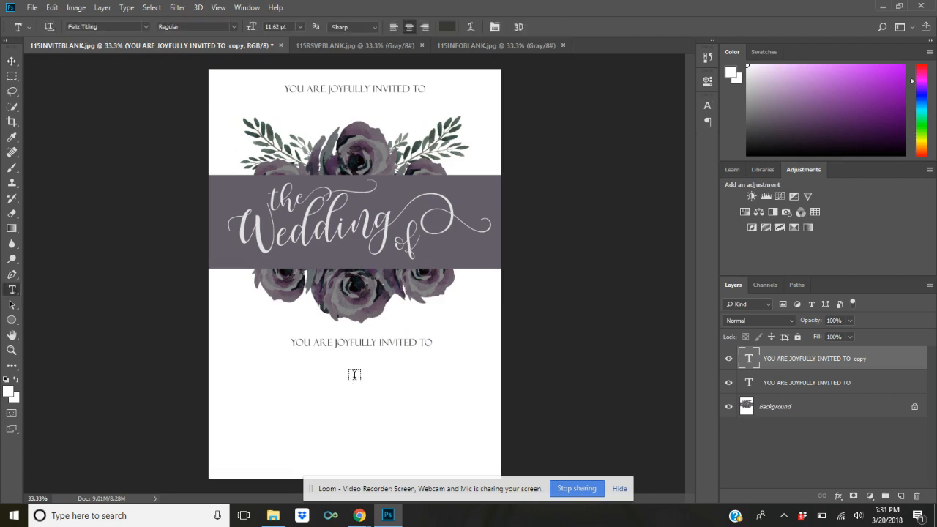
pyautogui.moveTo(434, 343); pyautogui.dragTo(291, 342)
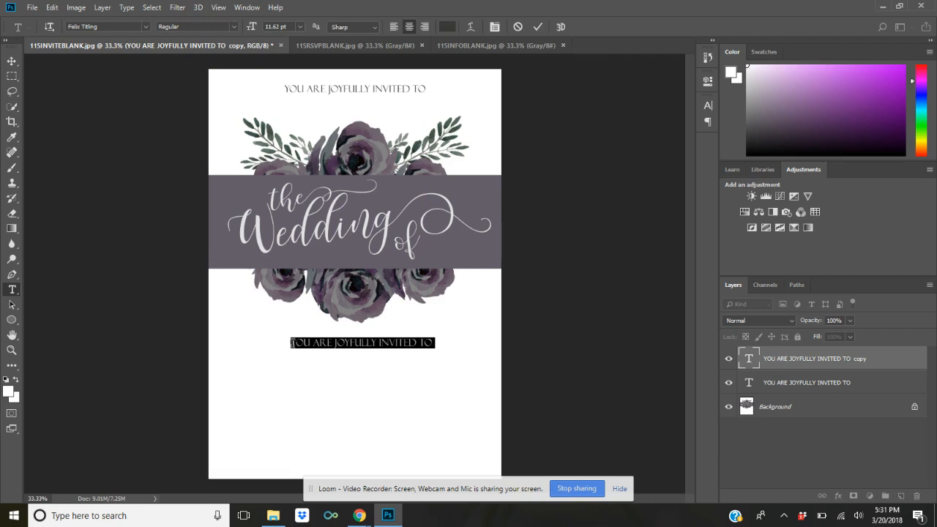
pyautogui.write('MONICA')
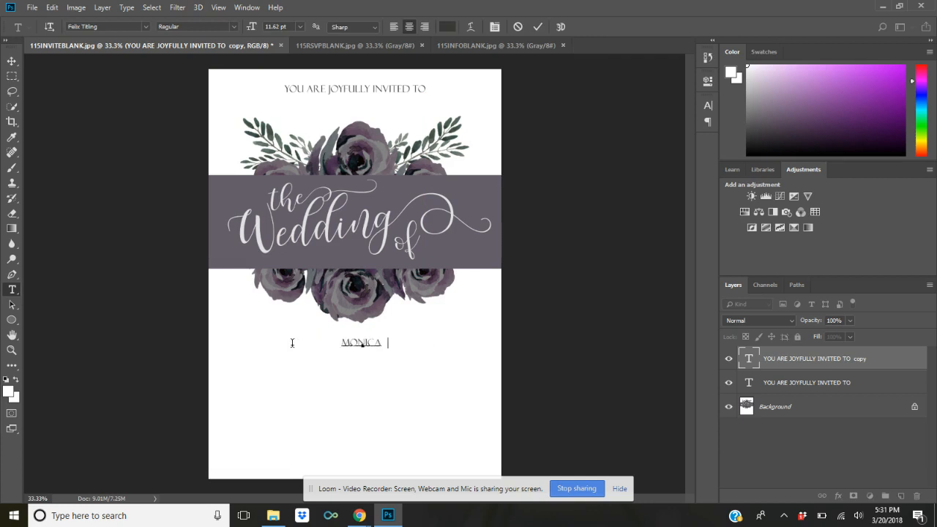
pyautogui.write(' & PATRICK  ')
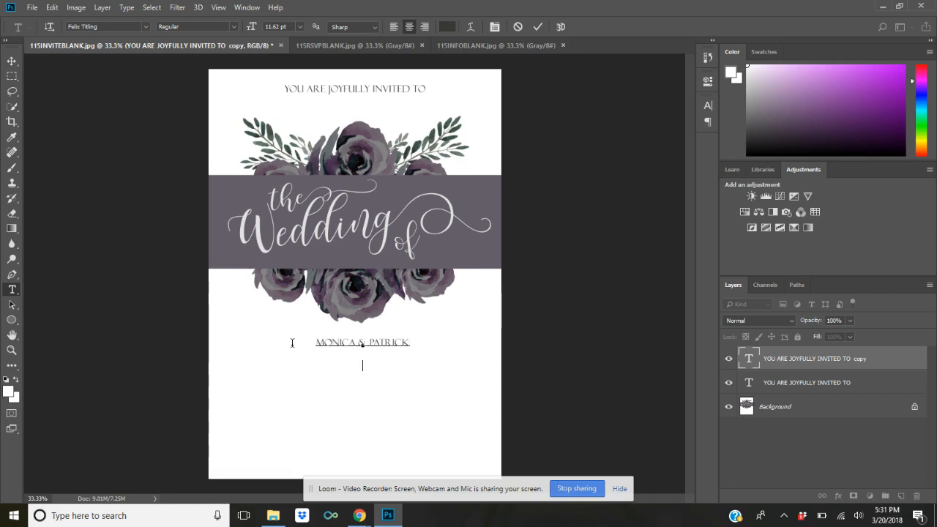
# - Add the lines "SATURDAY, JUNE 2, 2019" and "AT 3 O'CLOCK IN THE AFTERNOON" below the couple's names
pyautogui.write('SATURDAY, JUNE 2, 2')
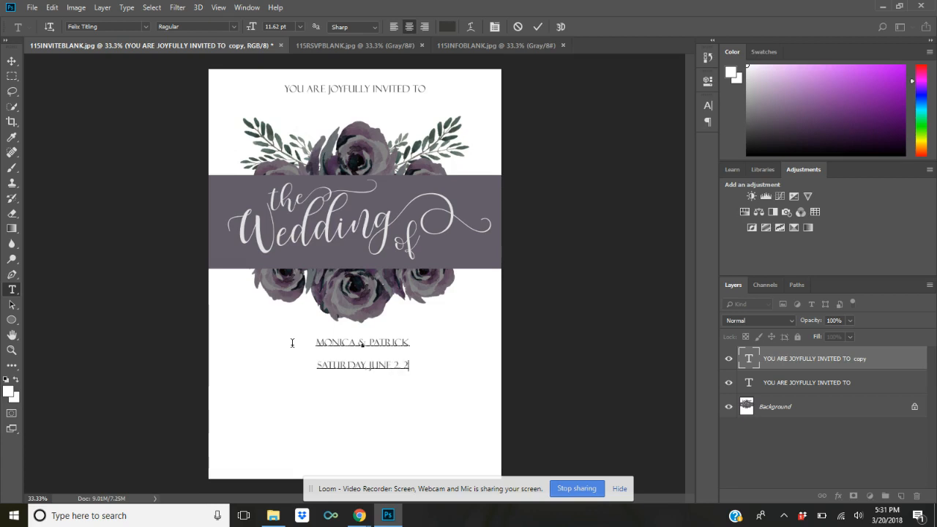
pyautogui.write('019 ')
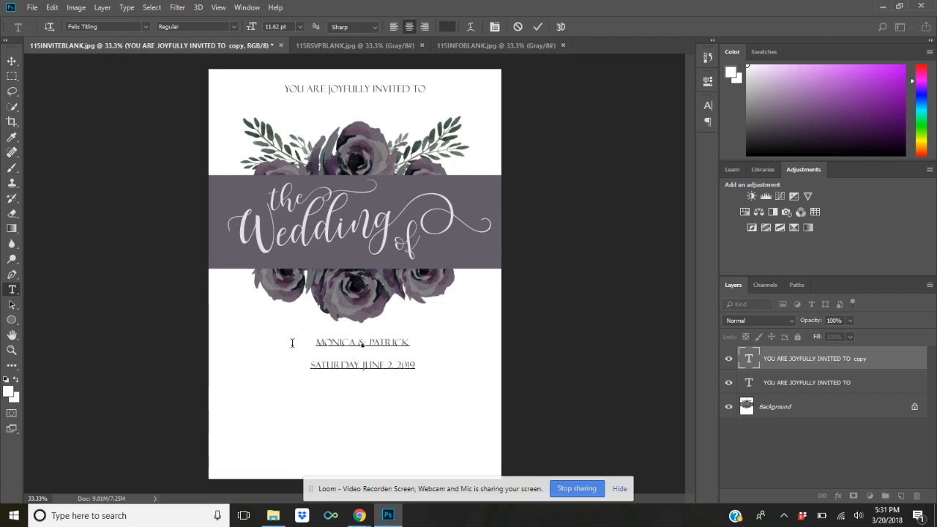
pyautogui.write("AT 3 O'CLOCK")
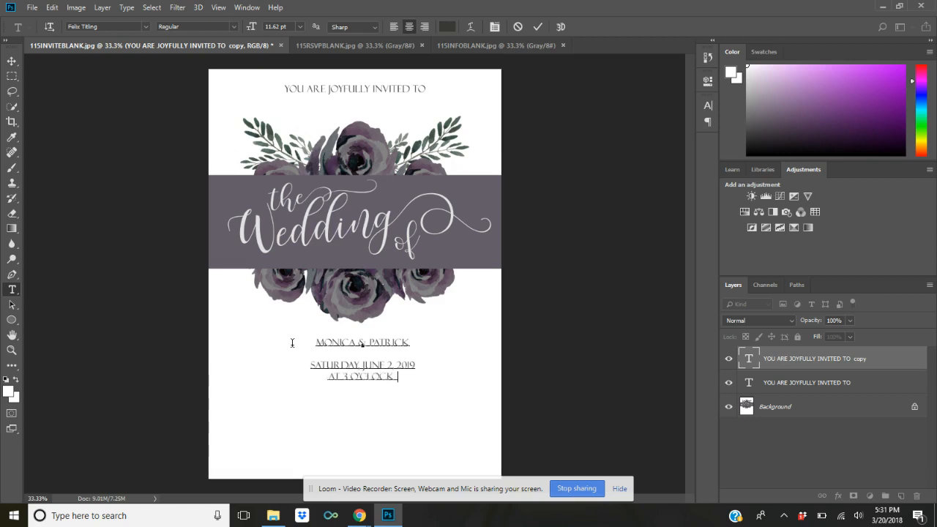
pyautogui.write(' IN THE AFTERNOON')
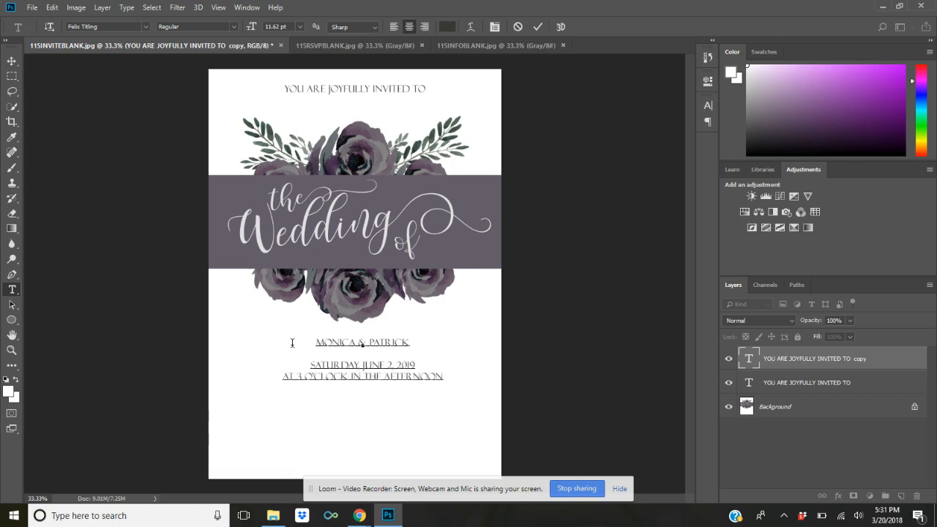
pyautogui.press('BackSpace')
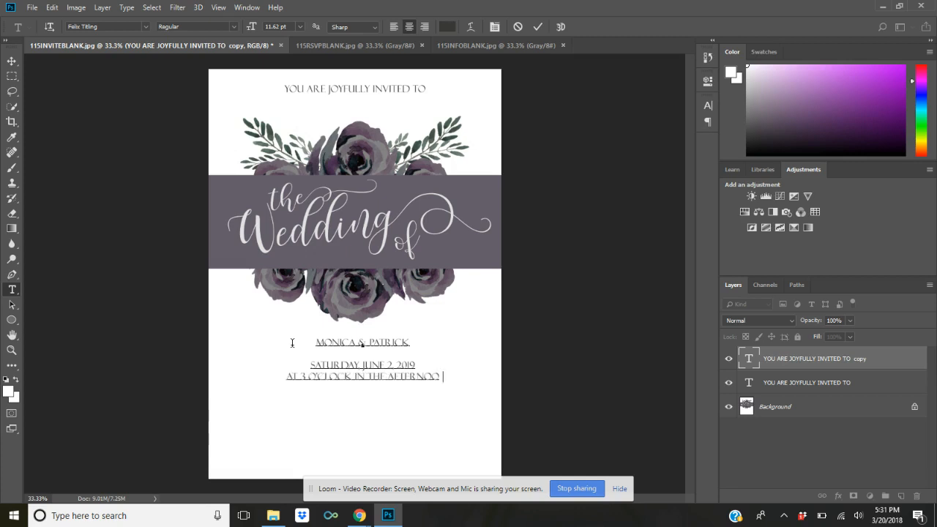
pyautogui.write('N')
# - Add the venue "OAK RANCH COUNTRY CLUB" and its street and city address below the time line, separated by a blank line
pyautogui.press('Return')
pyautogui.write('OAK ')
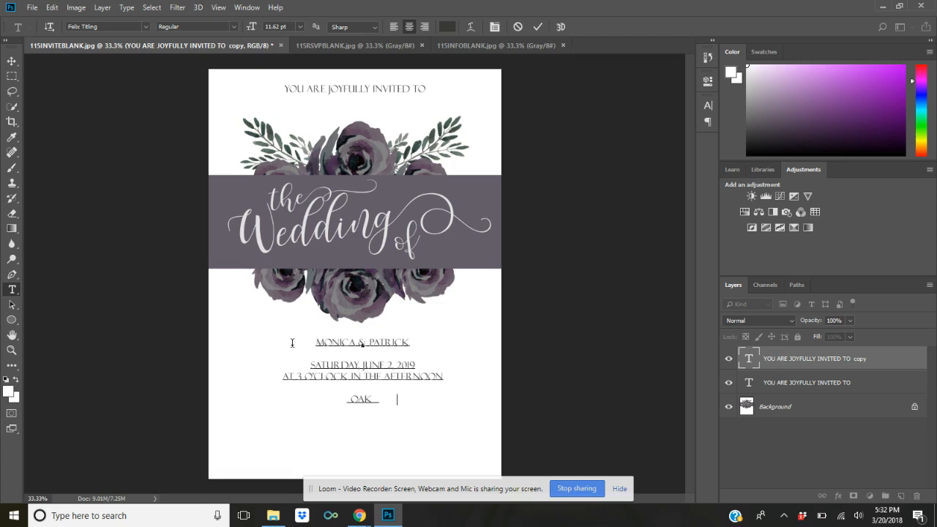
pyautogui.write('RANCH COUNTRY CLUB')
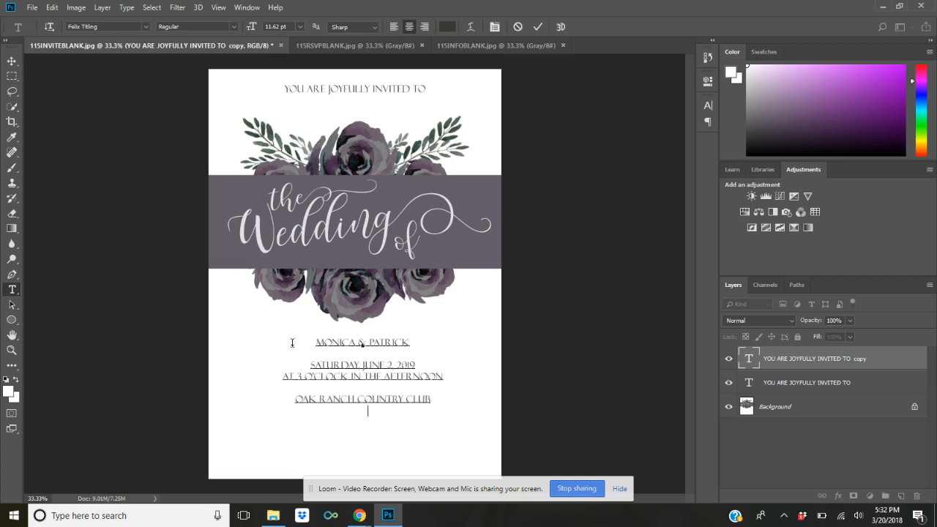
pyautogui.write('   4587   PINE AVENUE')
pyautogui.press('Return')
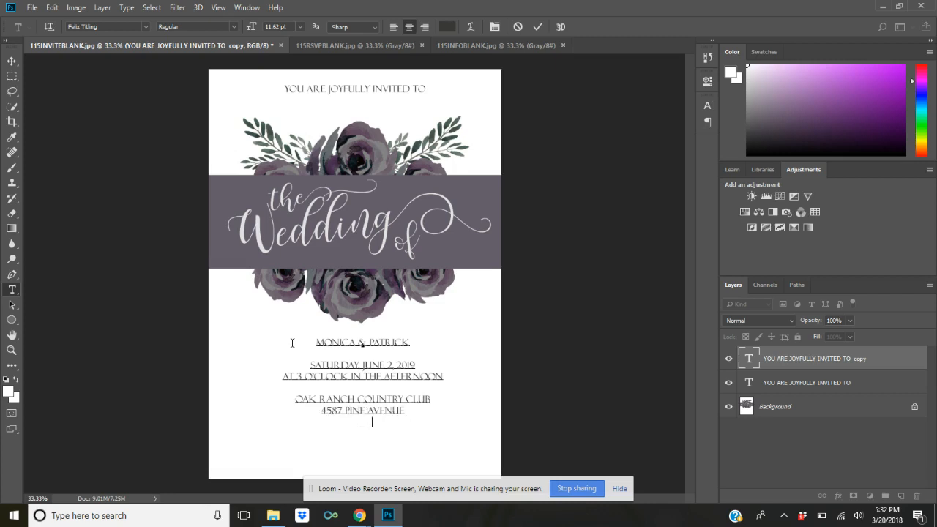
pyautogui.write('DALLAS, TEXAS 45879')
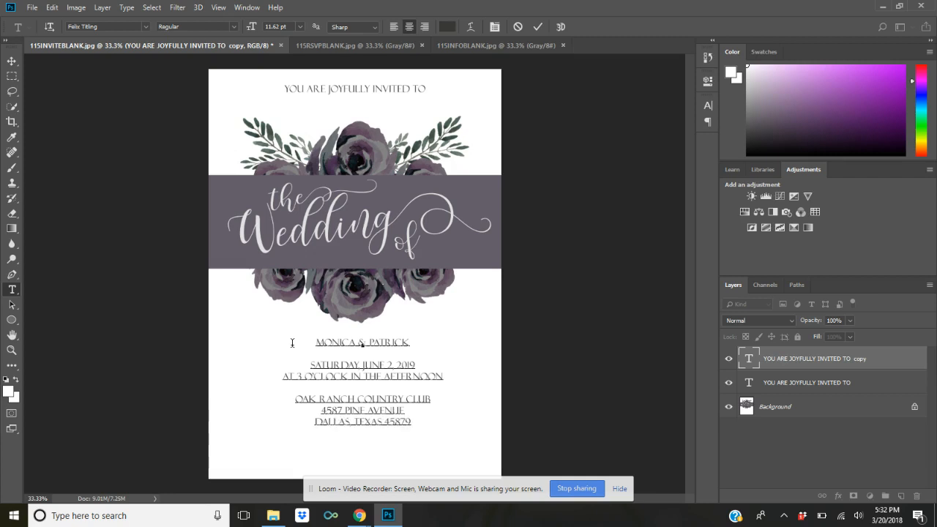
pyautogui.hotkey('ctrl', 'Return')
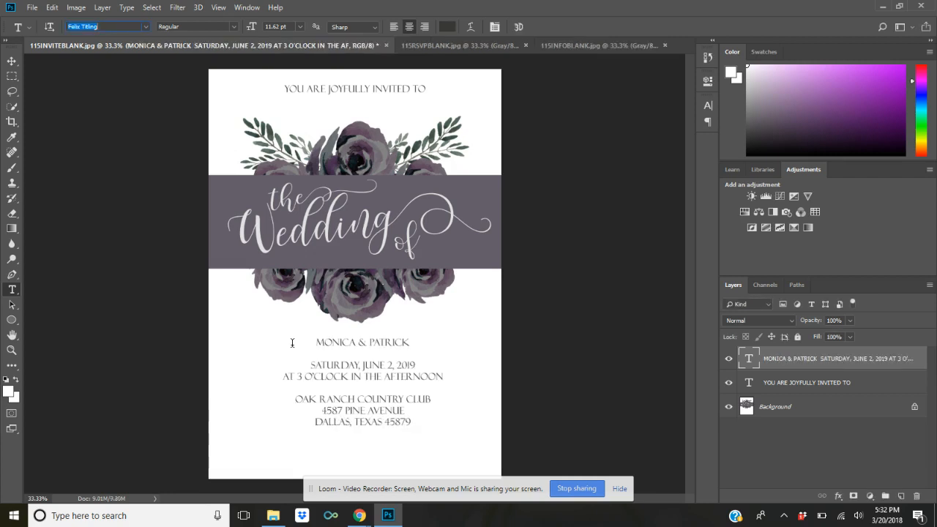
# - Add "RECEPTION TO FOLLOW" below the venue address, separated by a blank line
pyautogui.click(411, 423)
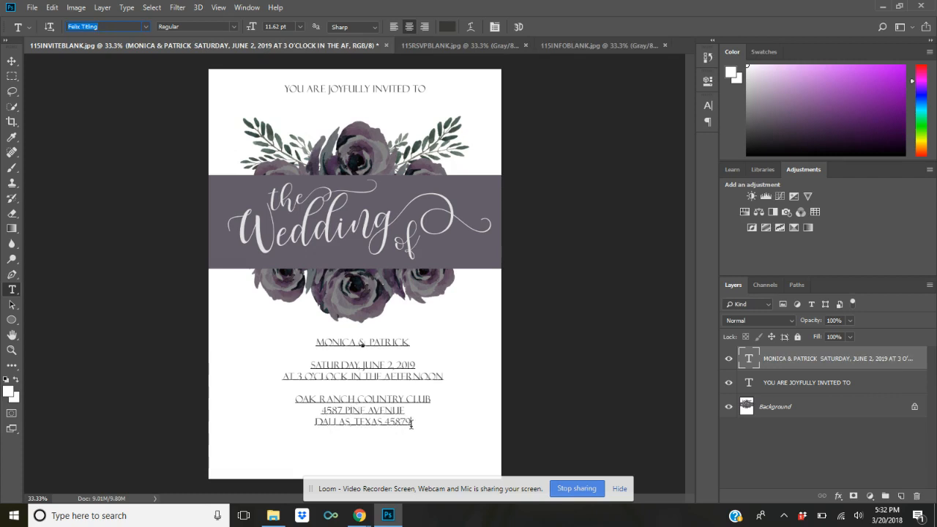
pyautogui.write('EPT')
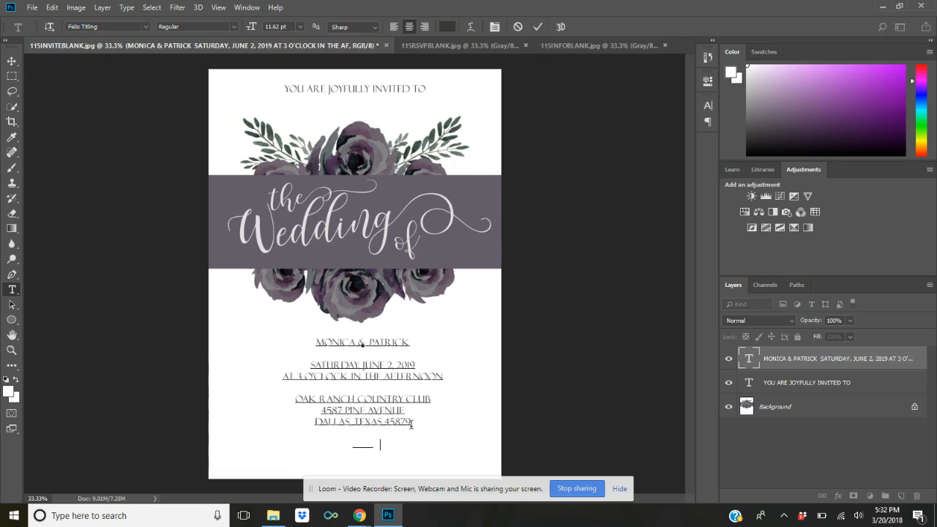
pyautogui.write('ION TO FOLLOW')
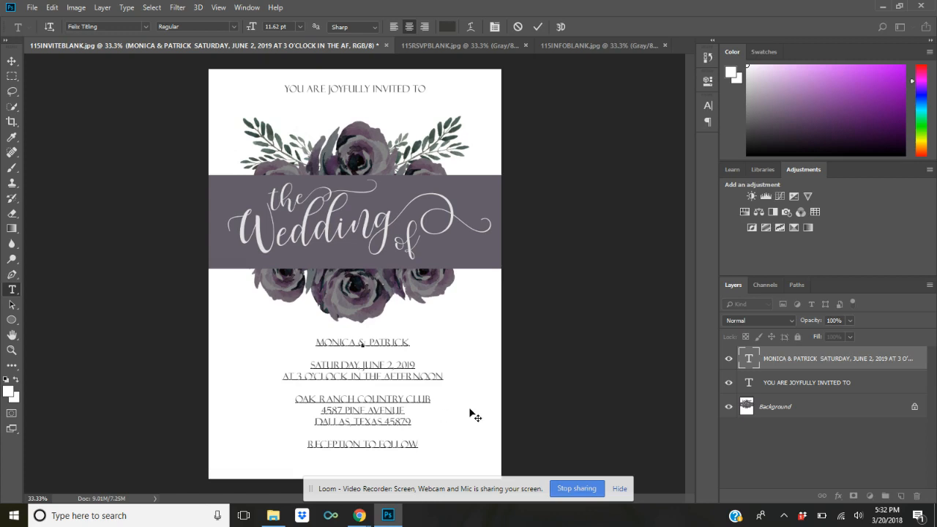
pyautogui.click(481, 314)
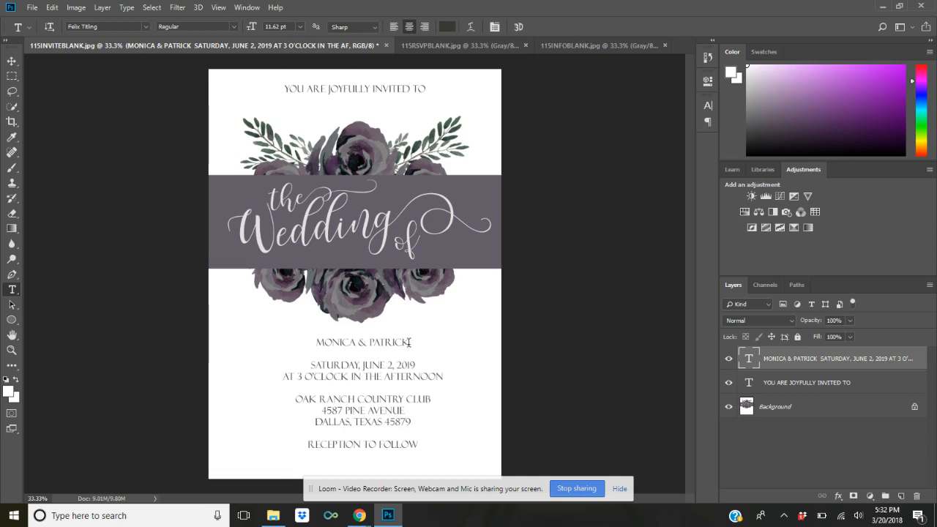
# - Set the font size of the couple's names line to 20 pt
pyautogui.moveTo(410, 343); pyautogui.dragTo(314, 342)
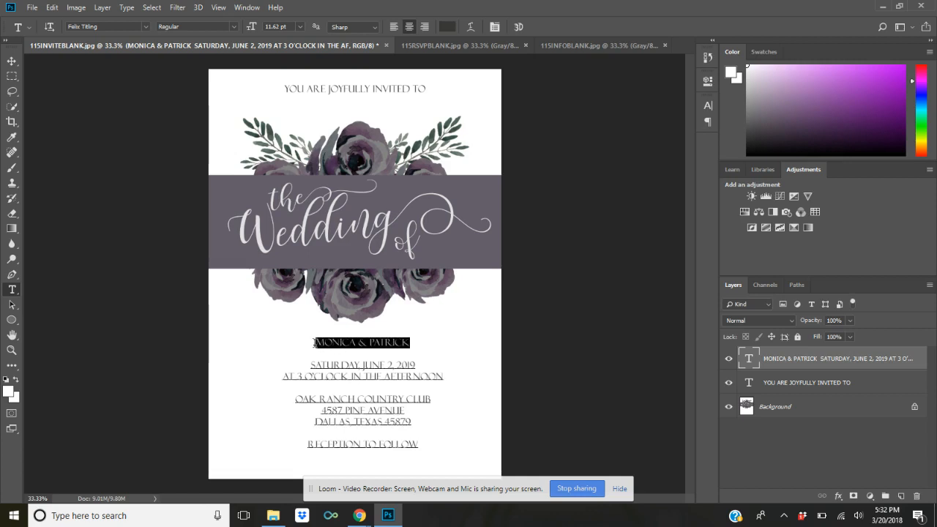
pyautogui.click(300, 28)
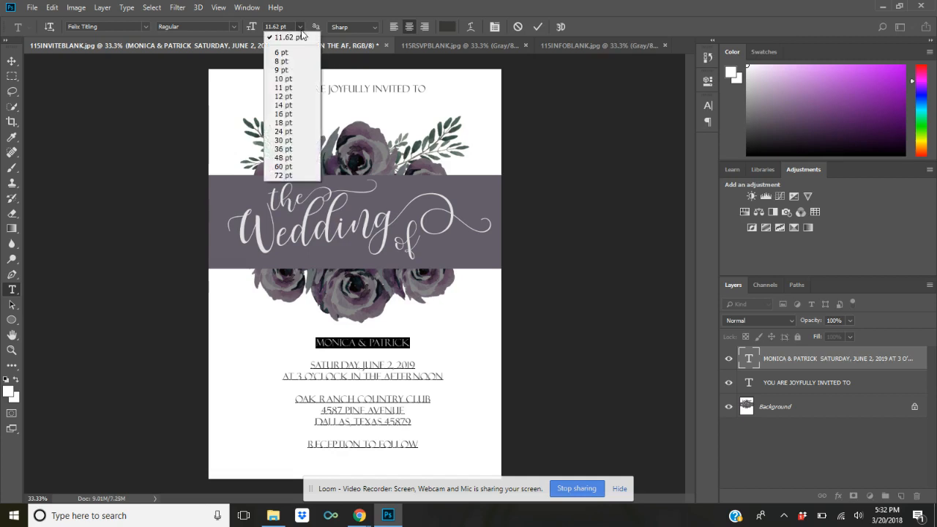
pyautogui.click(291, 115)
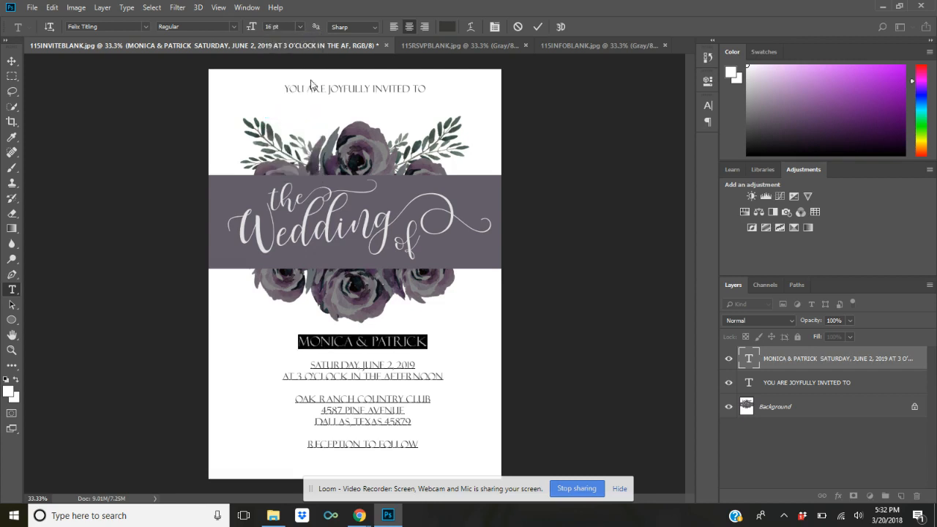
pyautogui.click(300, 27)
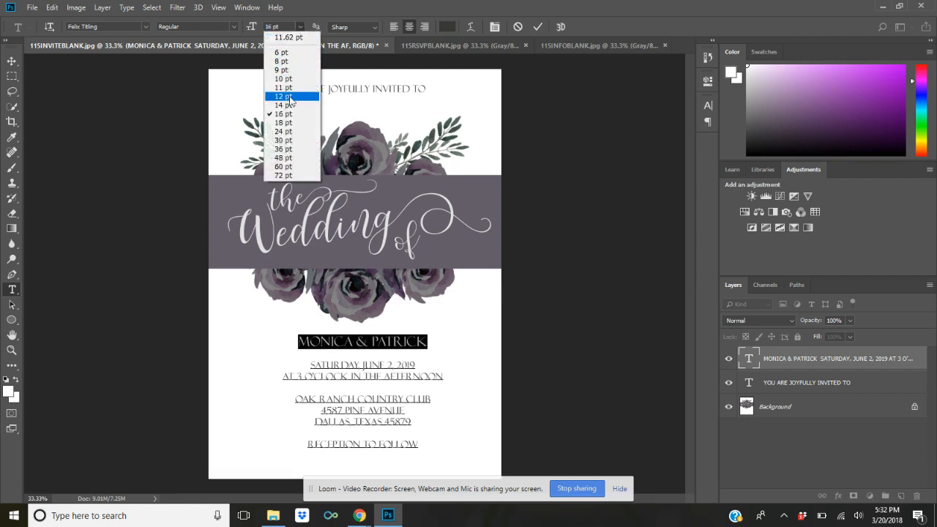
pyautogui.click(282, 123)
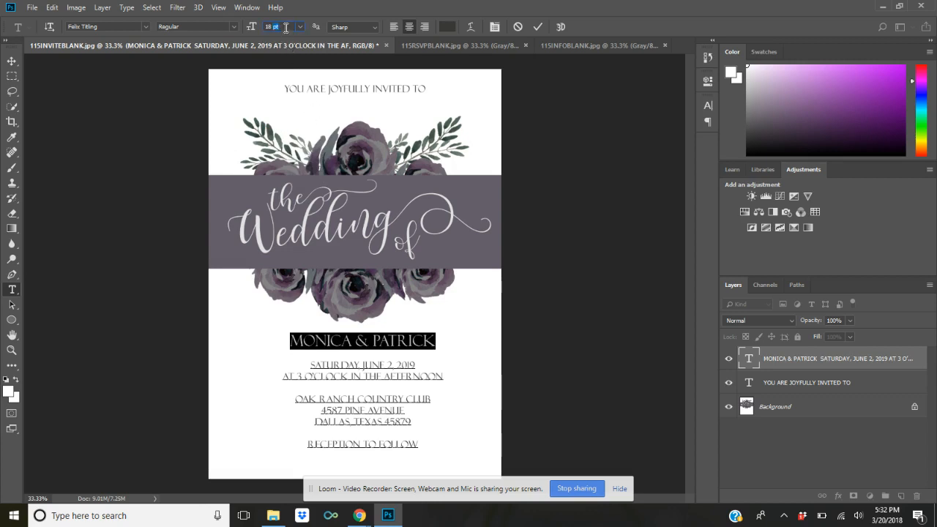
pyautogui.moveTo(285, 28); pyautogui.dragTo(265, 28)
pyautogui.write('20')
pyautogui.press('Return')
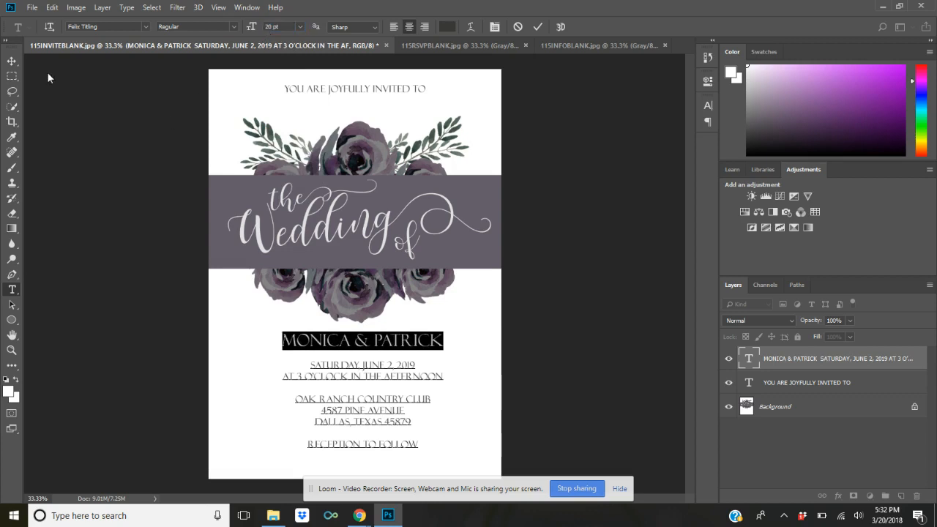
# - Move the wedding details text block slightly down and left, away from the flowers
pyautogui.click(11, 61)
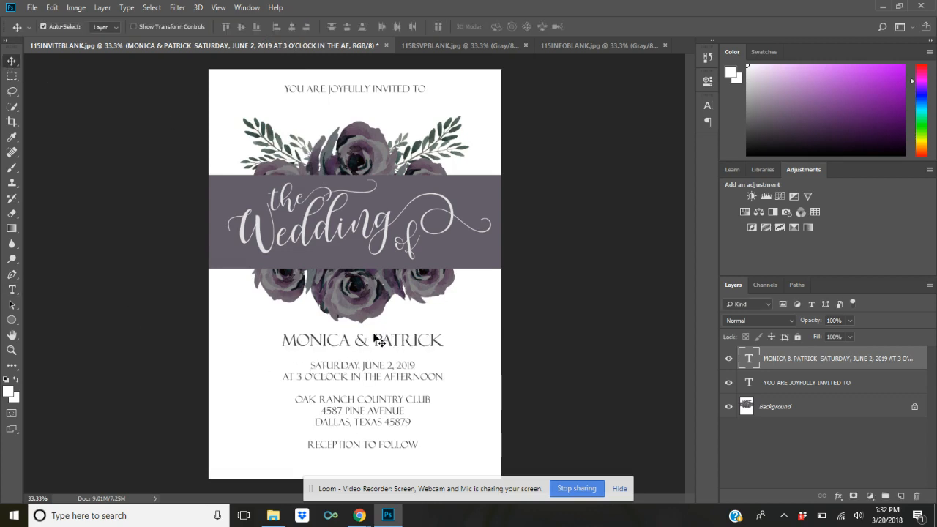
pyautogui.moveTo(373, 335); pyautogui.dragTo(366, 362)
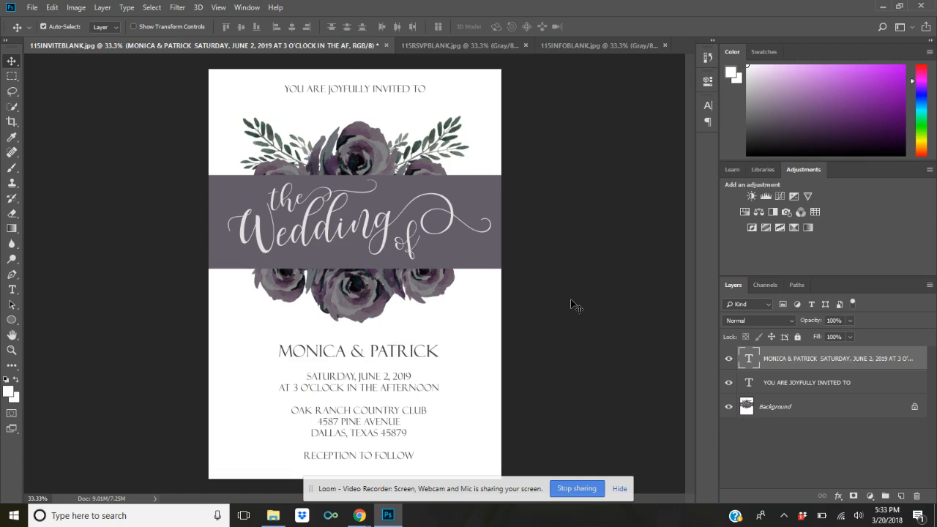
# - Look over the Response and Details card documents, leaving 115RSVPBLANK.jpg as the active one
pyautogui.click(575, 306)
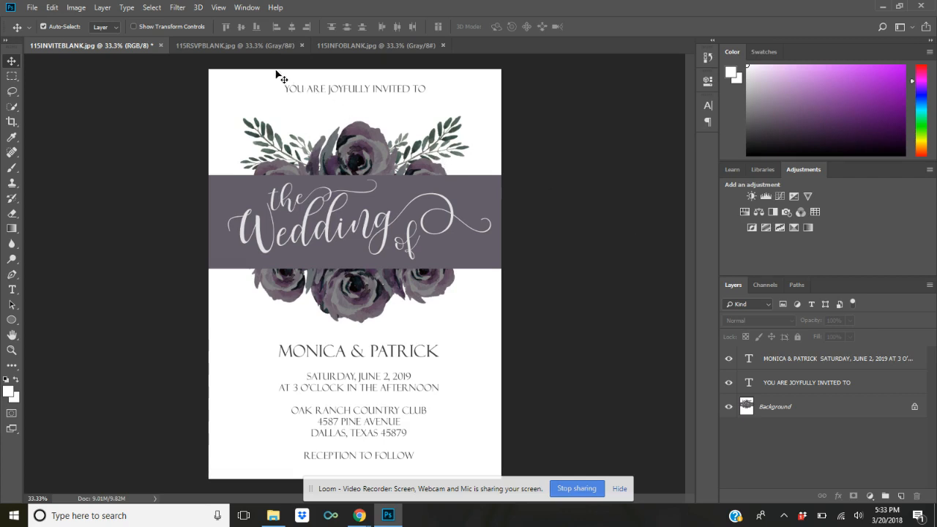
pyautogui.click(223, 47)
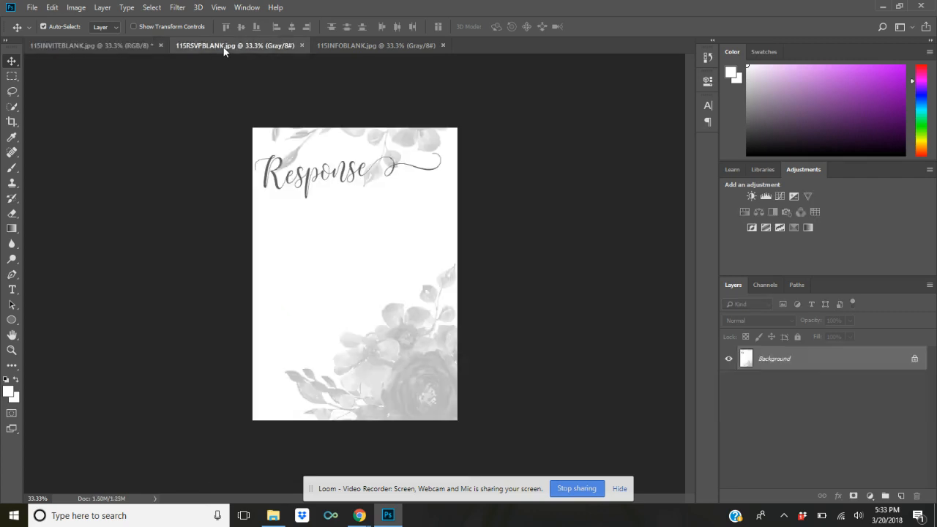
pyautogui.click(376, 45)
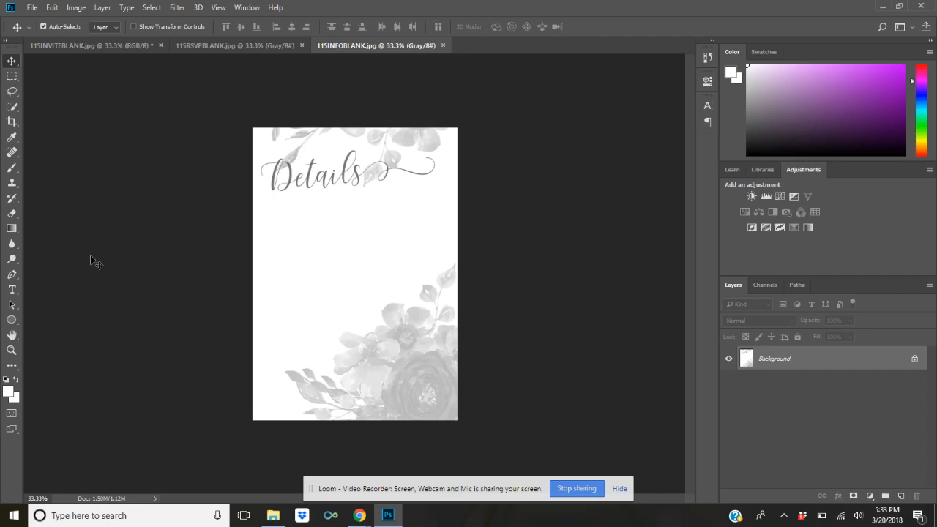
pyautogui.click(225, 47)
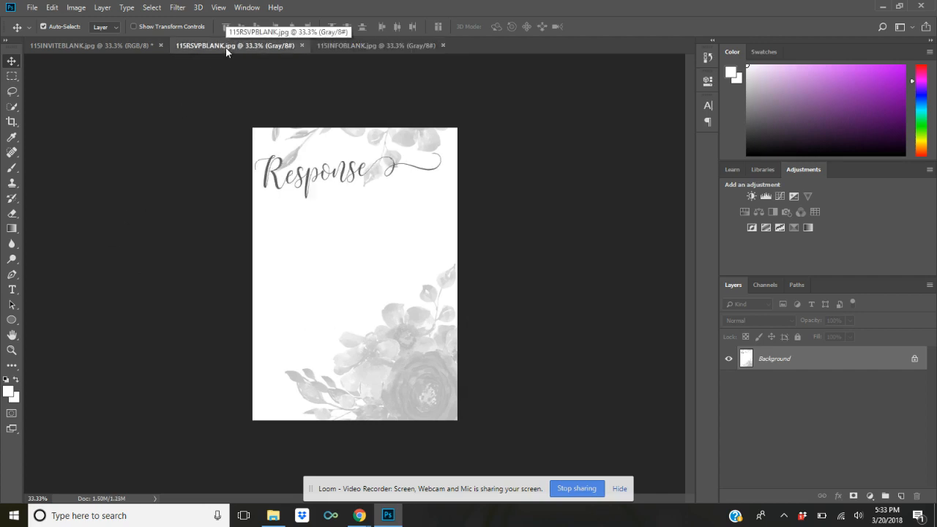
# - Start a text line below the Response heading with the font size set to 9 pt
pyautogui.click(12, 290)
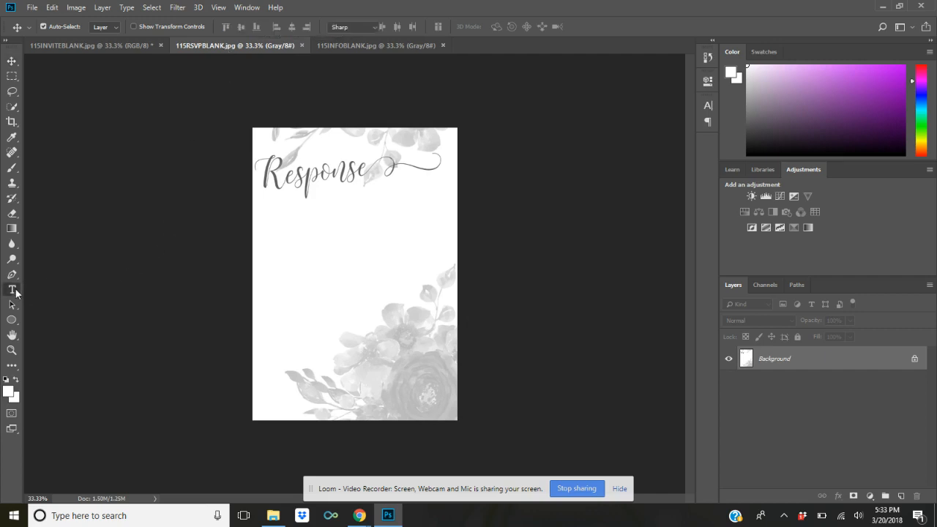
pyautogui.click(289, 240)
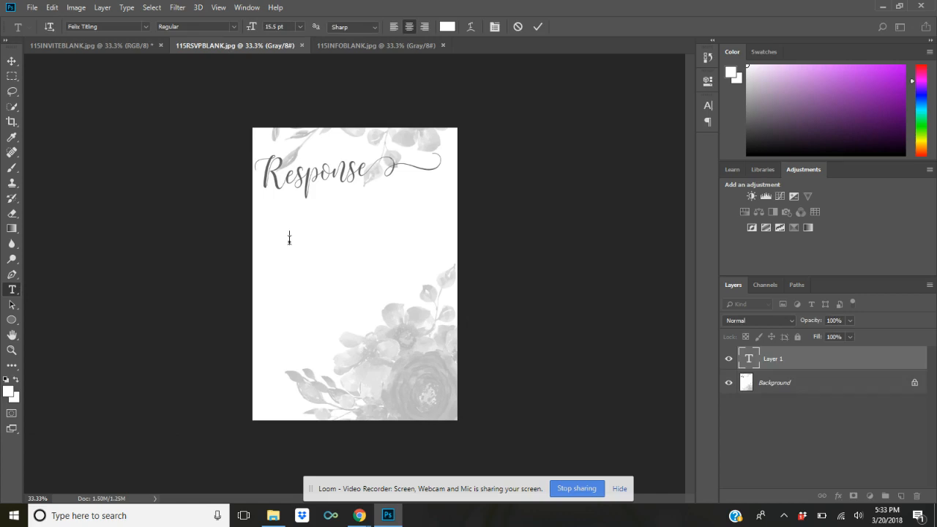
pyautogui.click(299, 28)
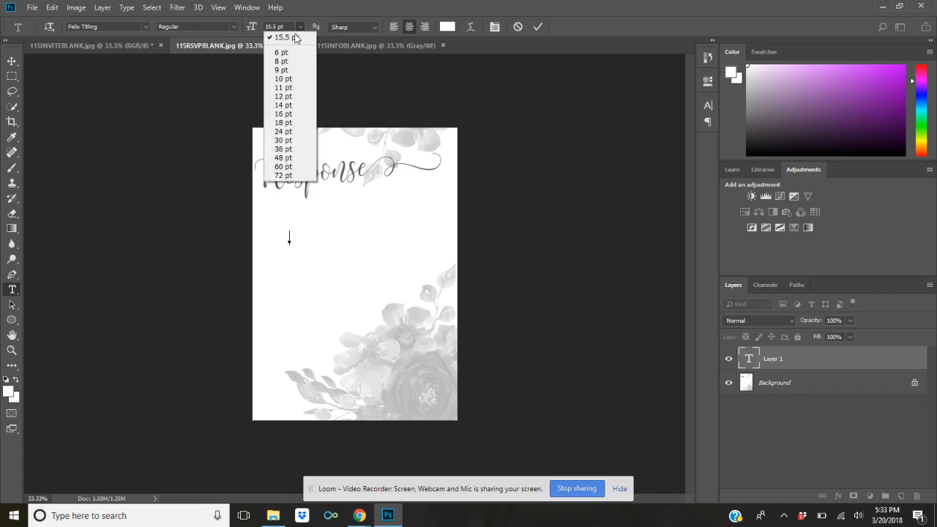
pyautogui.click(284, 70)
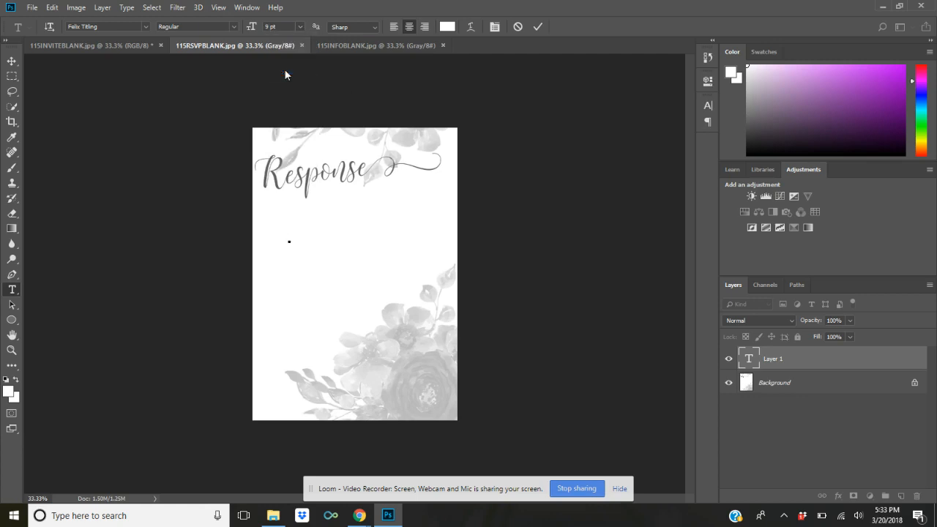
# - Try a "THE FAVOR OF A REPONSE" line in dark purple #514454 on the Response card, then clear its text
pyautogui.write('Kindly respond by by')
pyautogui.moveTo(335, 239); pyautogui.dragTo(209, 235)
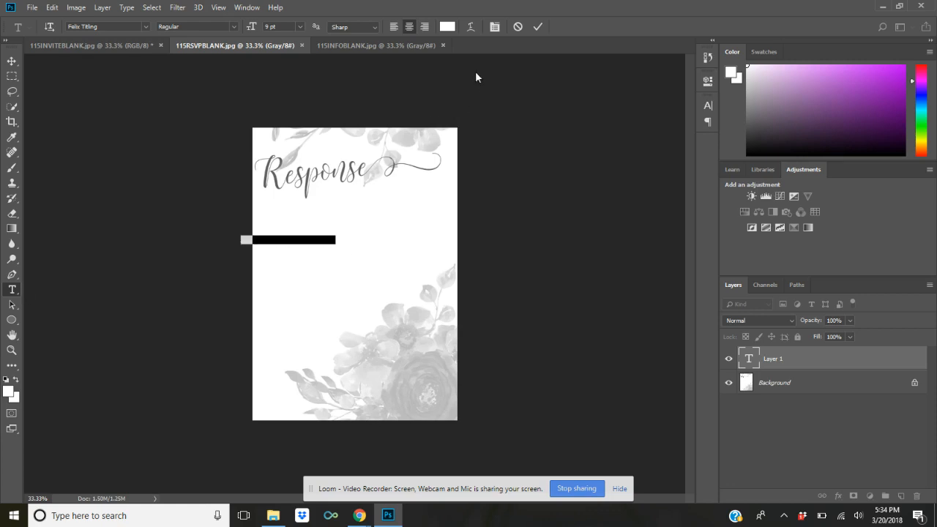
pyautogui.click(448, 27)
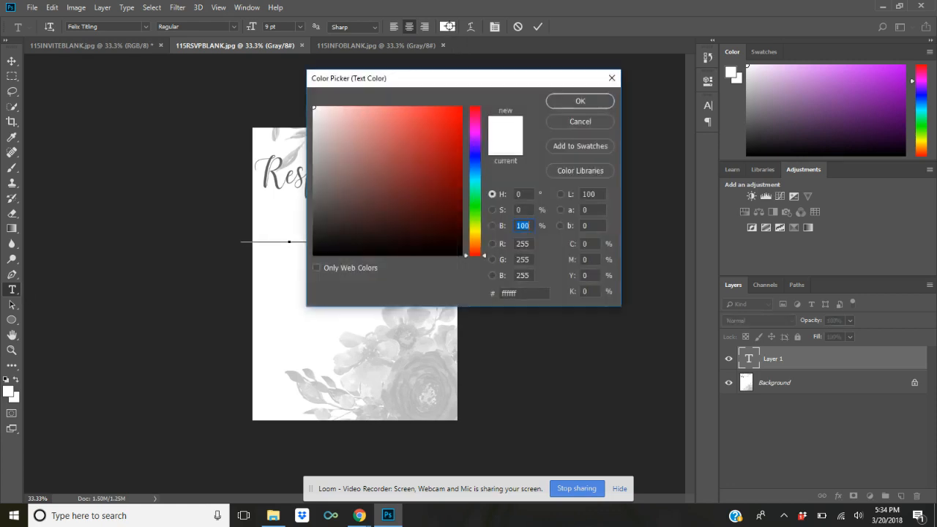
pyautogui.click(474, 134)
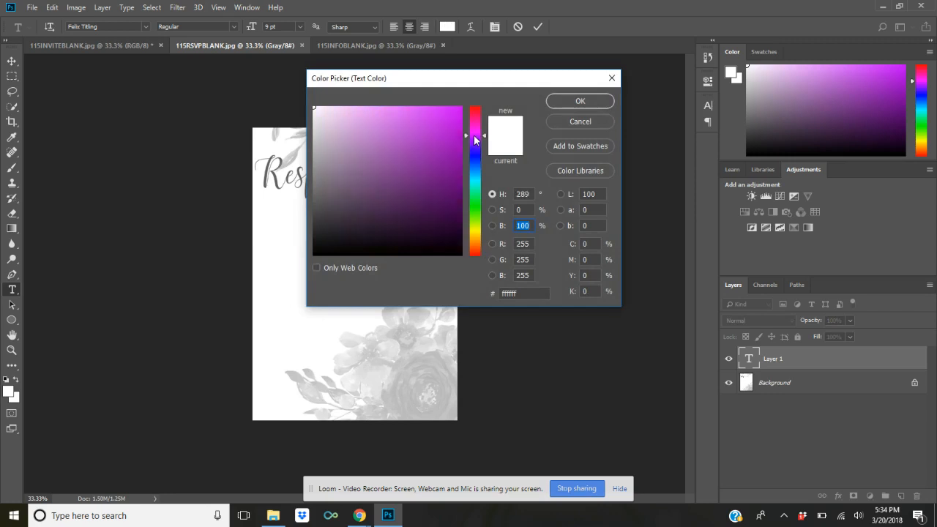
pyautogui.click(370, 210)
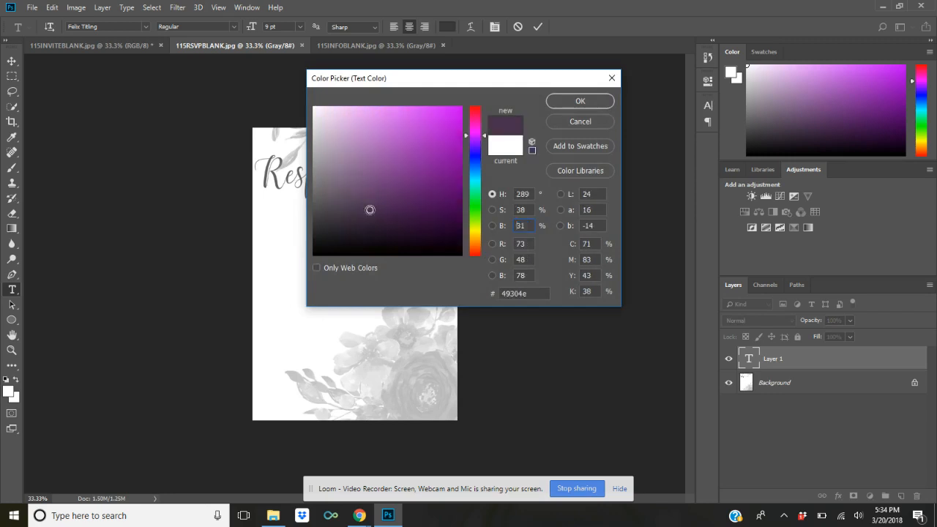
pyautogui.click(337, 220)
pyautogui.moveTo(338, 220); pyautogui.dragTo(335, 214)
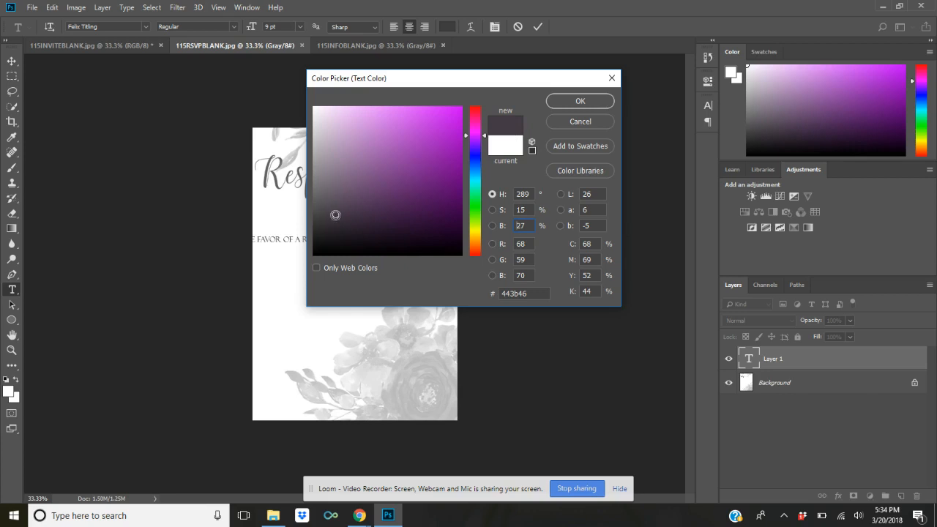
pyautogui.moveTo(335, 211)
pyautogui.mouseDown()
pyautogui.moveTo(351, 209)
pyautogui.moveTo(338, 177)
pyautogui.moveTo(326, 183)
pyautogui.moveTo(324, 222)
pyautogui.moveTo(339, 222)
pyautogui.moveTo(332, 217)
pyautogui.moveTo(340, 207)
pyautogui.mouseUp()
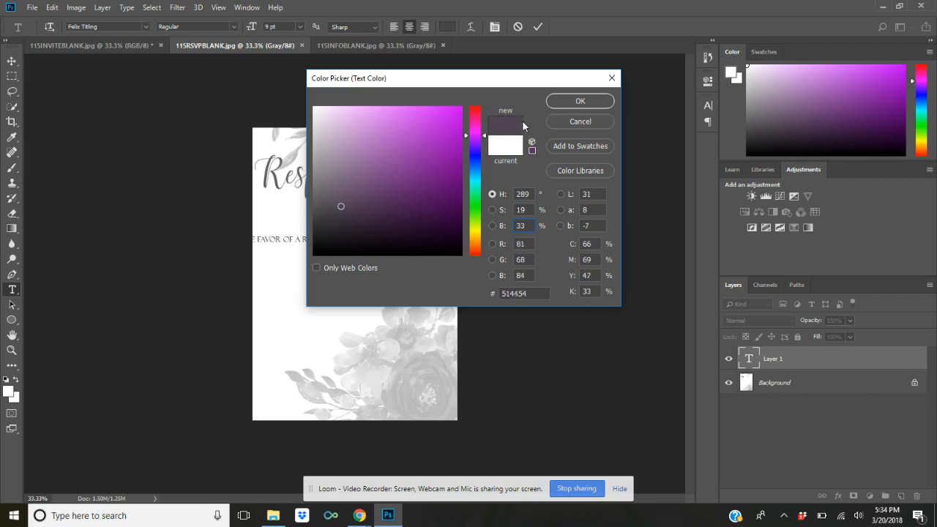
pyautogui.click(559, 107)
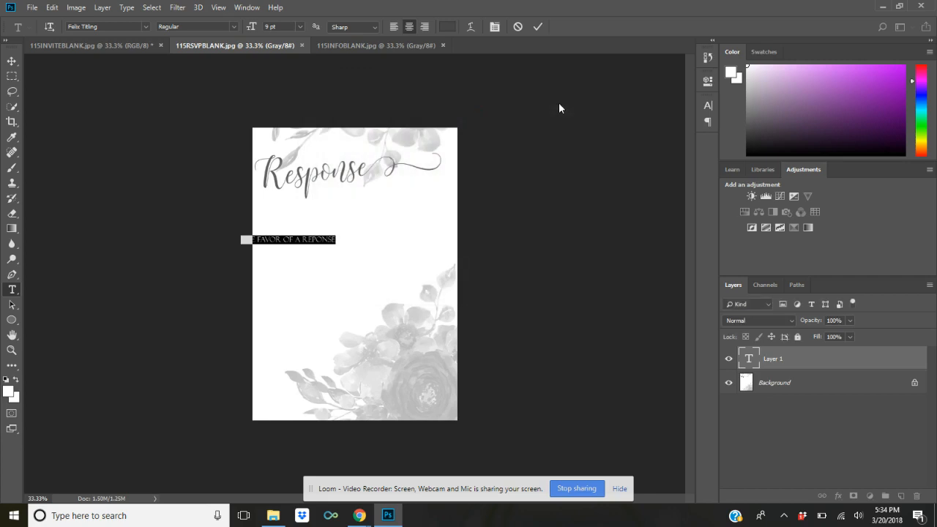
pyautogui.press('BackSpace')
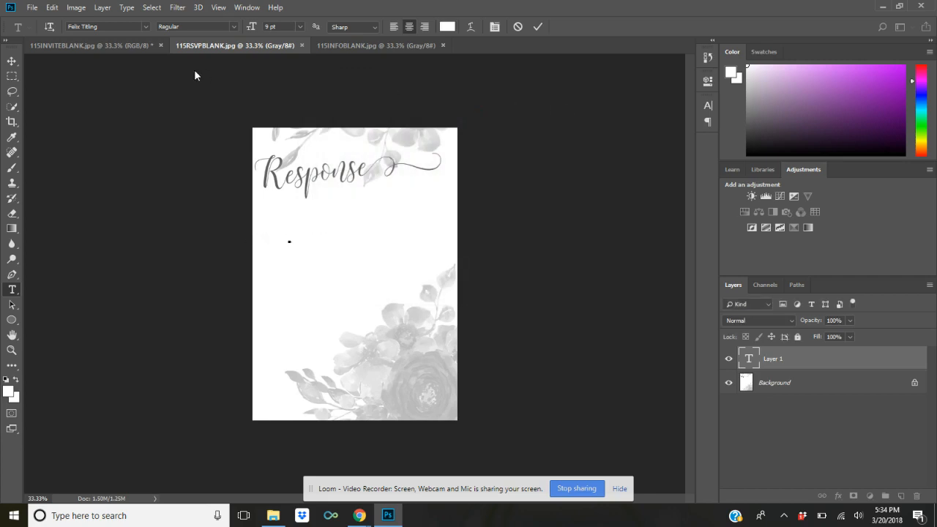
# - Undo and redo the creation of the empty text layer on the Response card
pyautogui.click(12, 60)
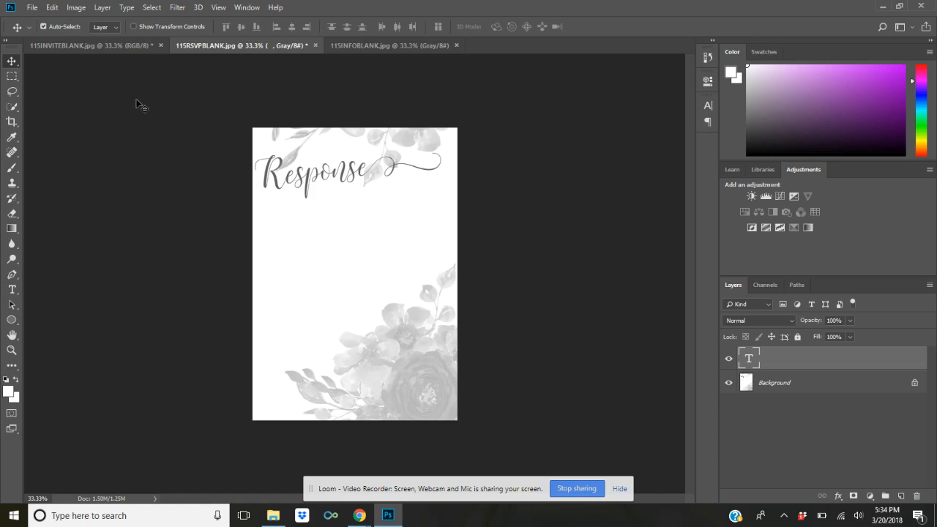
pyautogui.click(52, 8)
pyautogui.click(59, 21)
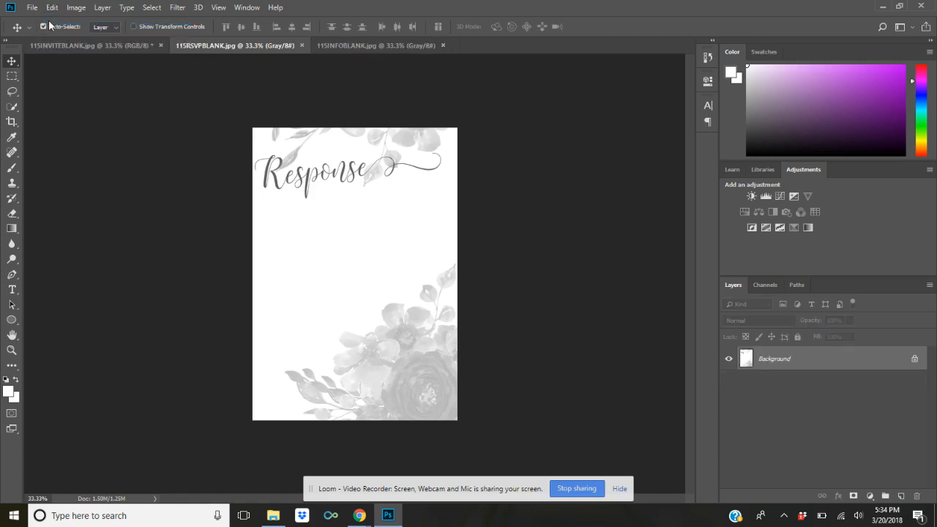
pyautogui.click(52, 7)
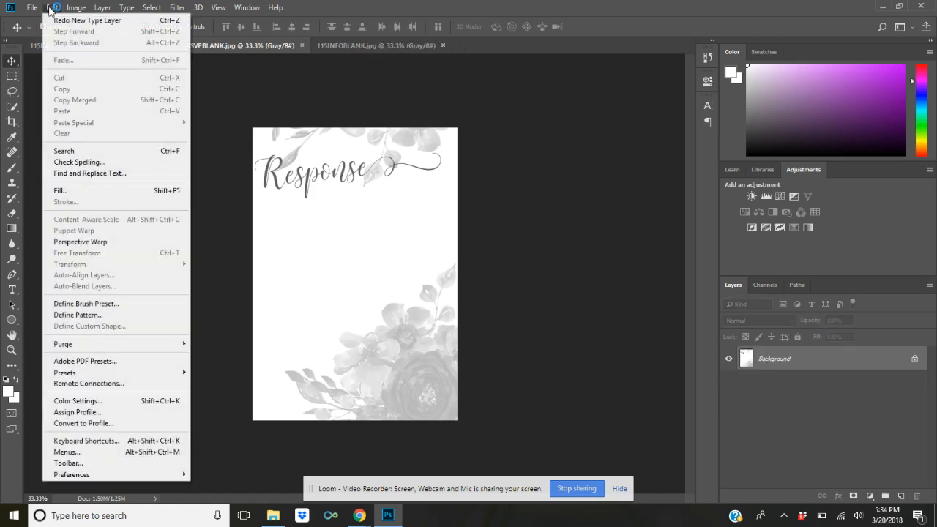
pyautogui.click(53, 20)
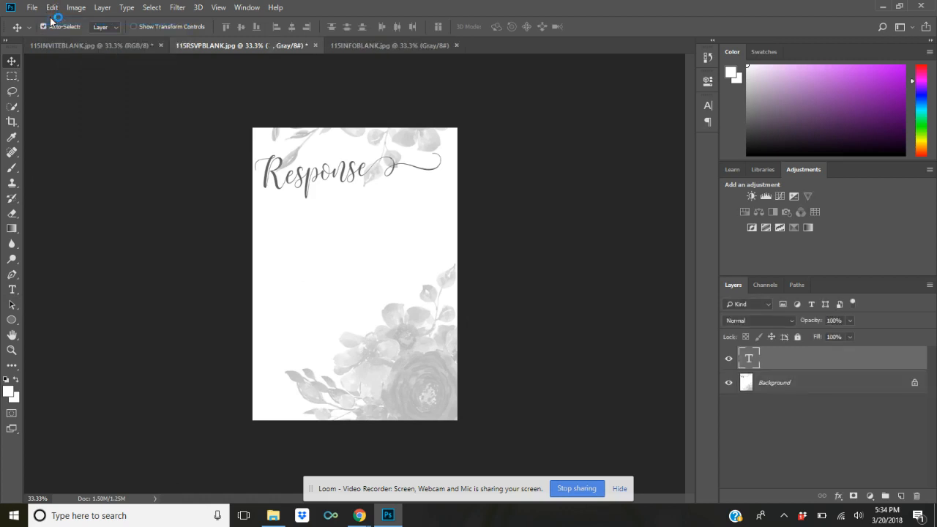
pyautogui.click(256, 254)
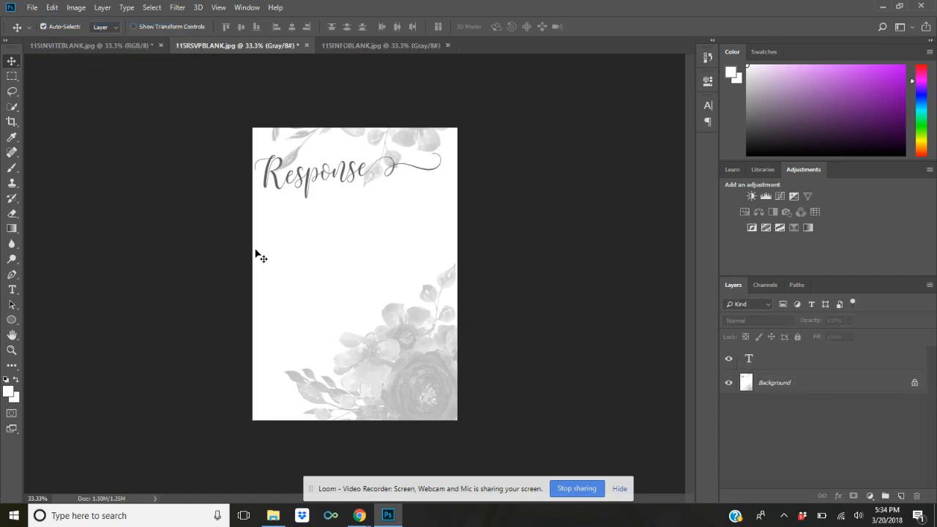
pyautogui.click(52, 8)
pyautogui.click(57, 21)
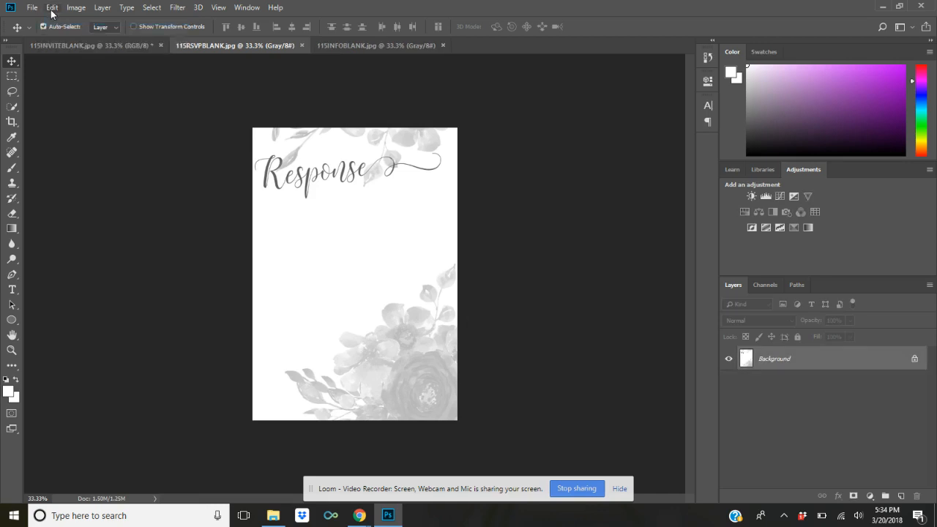
pyautogui.click(51, 8)
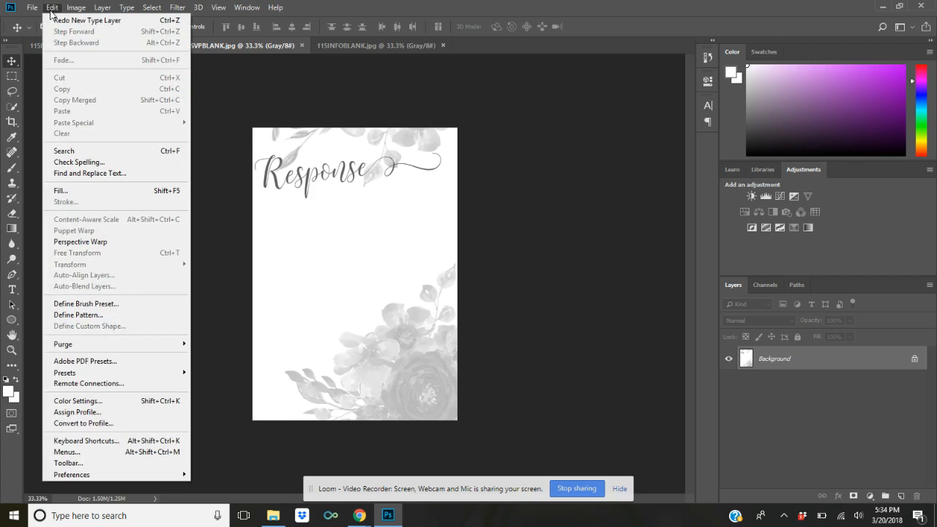
pyautogui.click(53, 20)
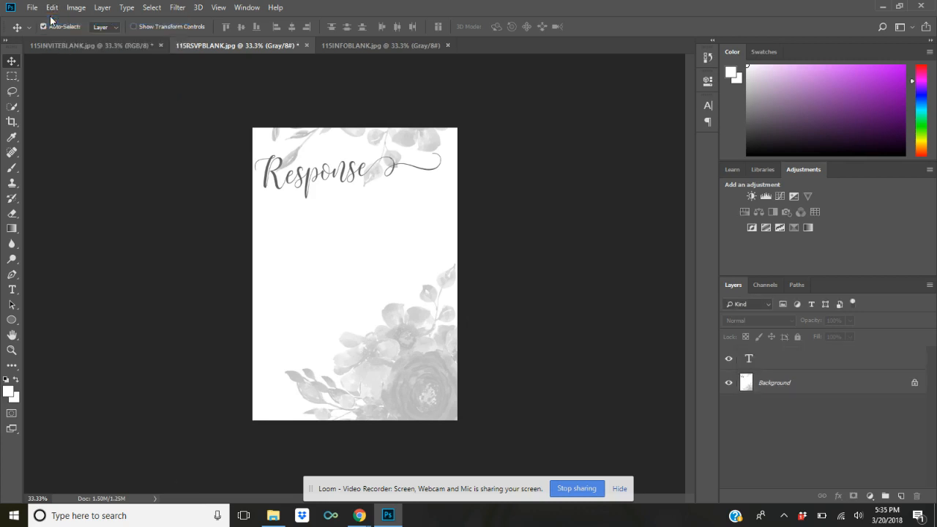
# - Start a new centered text line below the Response heading and set its text color to dark purple #483d4d
pyautogui.click(775, 362)
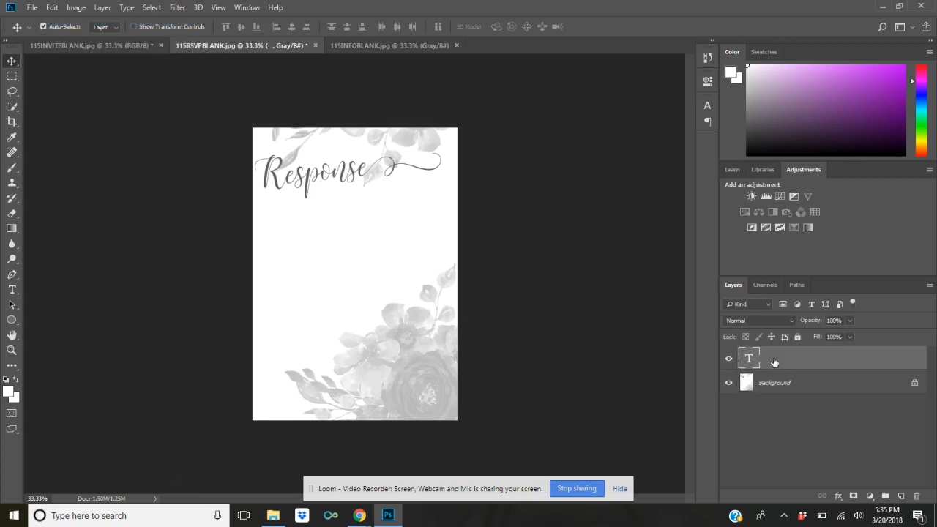
pyautogui.click(12, 290)
pyautogui.click(333, 223)
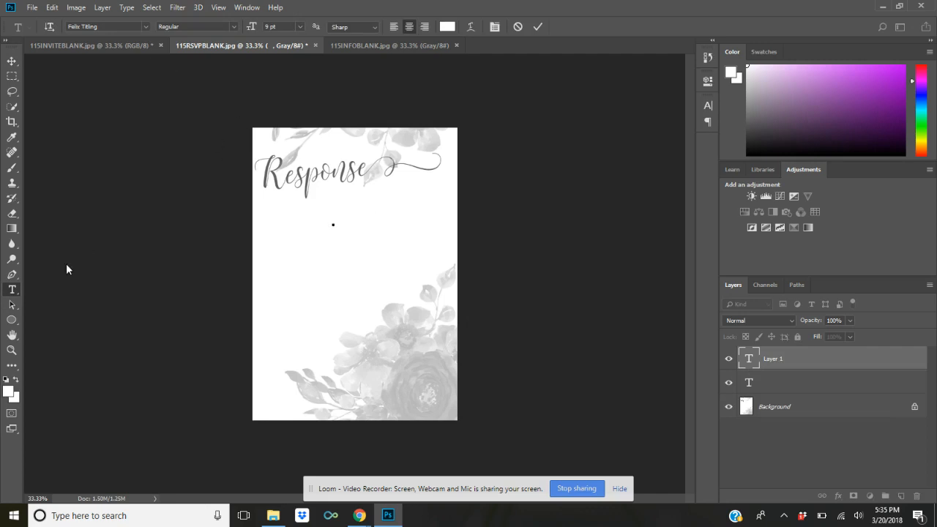
pyautogui.click(447, 26)
pyautogui.click(475, 139)
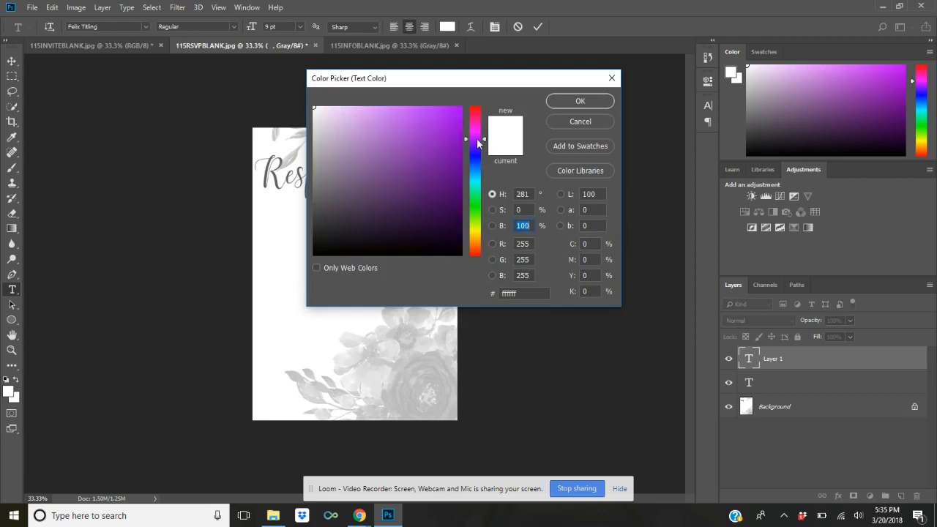
pyautogui.click(368, 217)
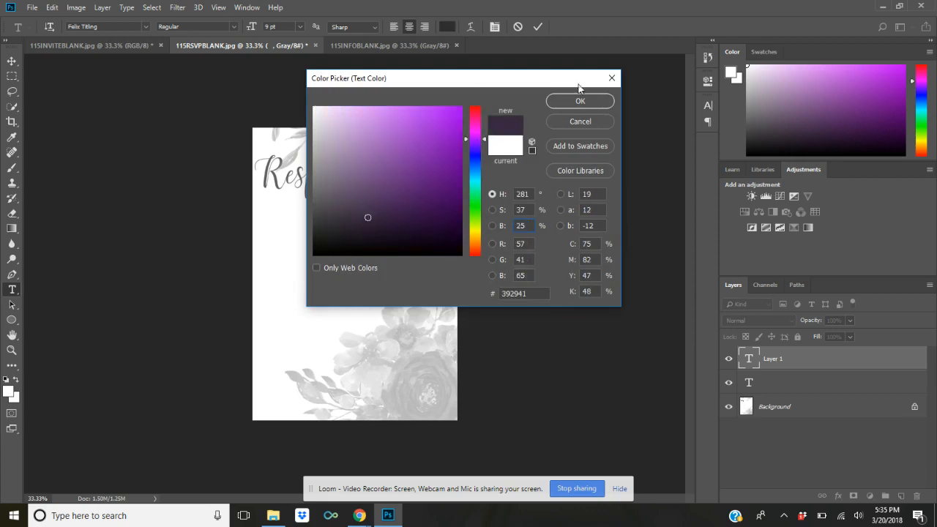
pyautogui.click(343, 213)
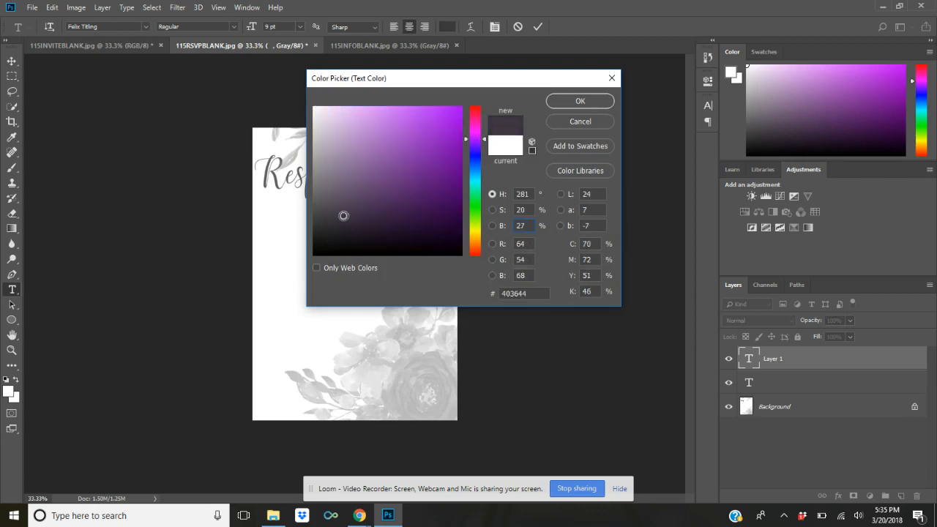
pyautogui.click(343, 211)
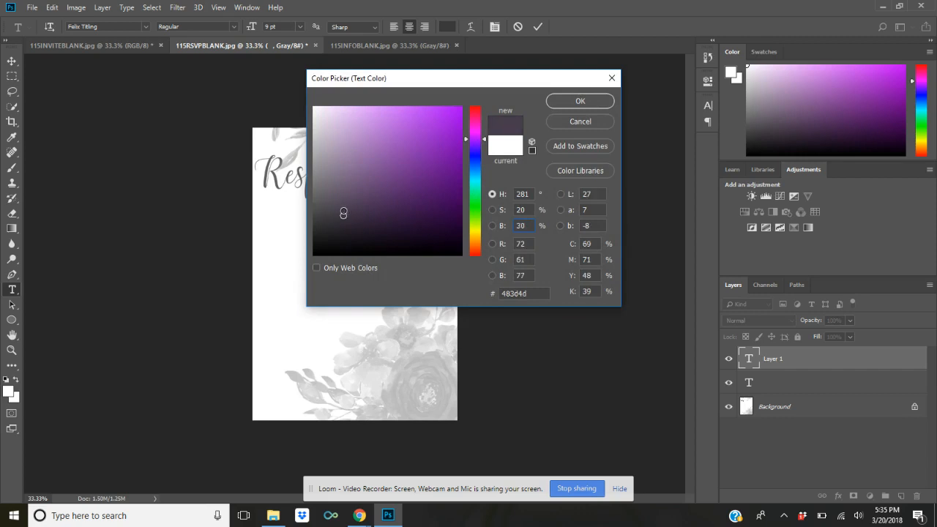
pyautogui.click(577, 100)
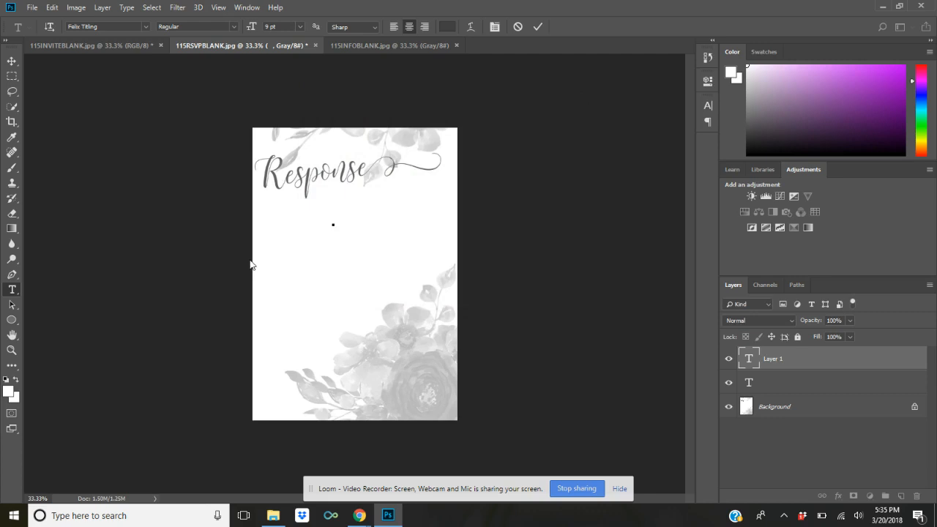
# - Enter "THE FAVOR OF A RESPONSE" and "IS REQUESTED BY" on two lines, followed by a blank line and "5.22.2019"
pyautogui.write('THE FAVOR OF A RESPONSE')
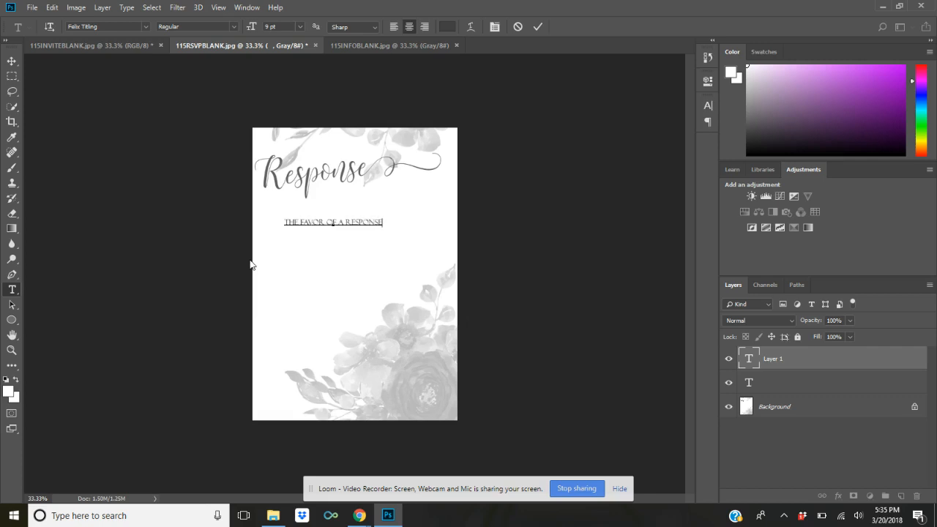
pyautogui.press('Return')
pyautogui.write('IS REQUESTED BY')
pyautogui.press('Return')
pyautogui.press('Return')
pyautogui.write('5.22.201')
pyautogui.write('9')
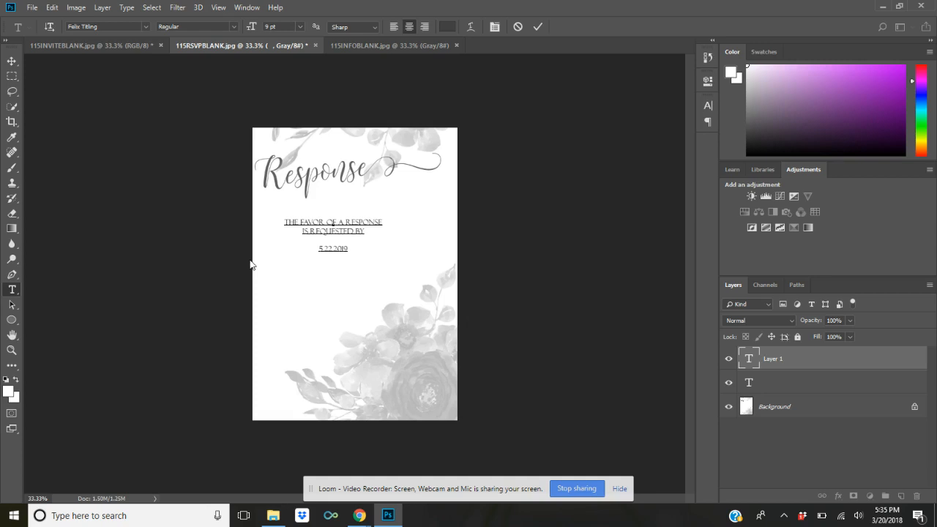
pyautogui.click(250, 264)
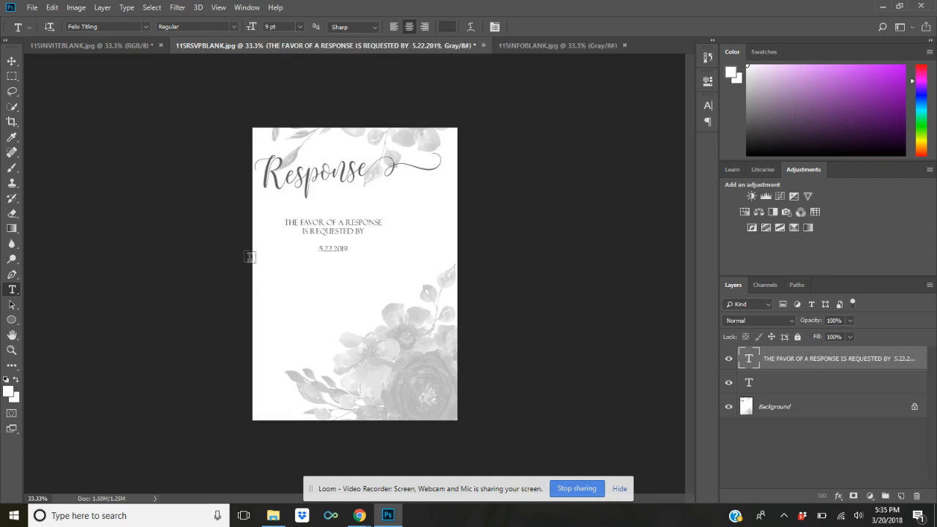
# - Below the date on the Response card, add the reply options "___YES! CAN'T WAIT!" and "___SORRY, CAN'T MAKE IT" on two lines
pyautogui.click(349, 249)
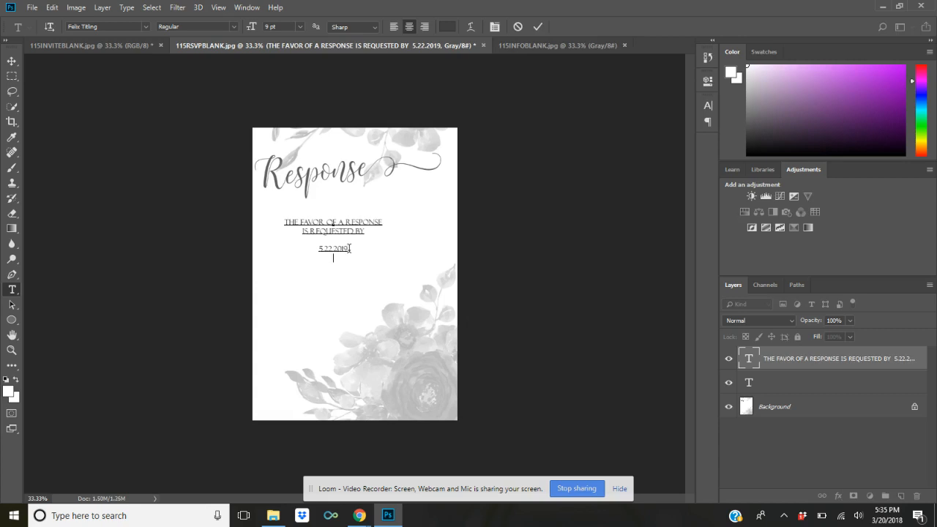
pyautogui.press('Return')
pyautogui.press('Return')
pyautogui.write('___')
pyautogui.write('YES! ')
pyautogui.write("CAN'T WAIT ")
pyautogui.write('___SORRY')
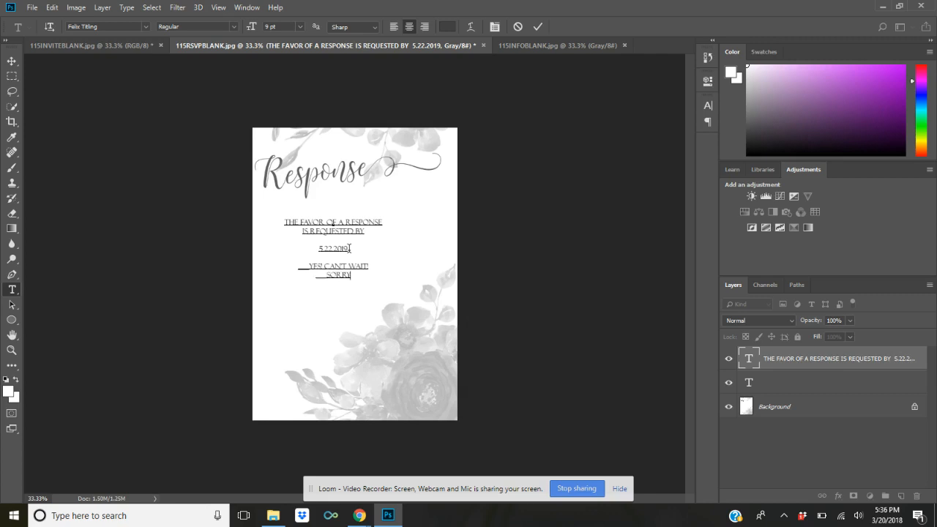
pyautogui.write(", CAN'T")
pyautogui.press('BackSpace')
pyautogui.press('BackSpace')
pyautogui.write("N'T MAKE IT")
pyautogui.press('Return')
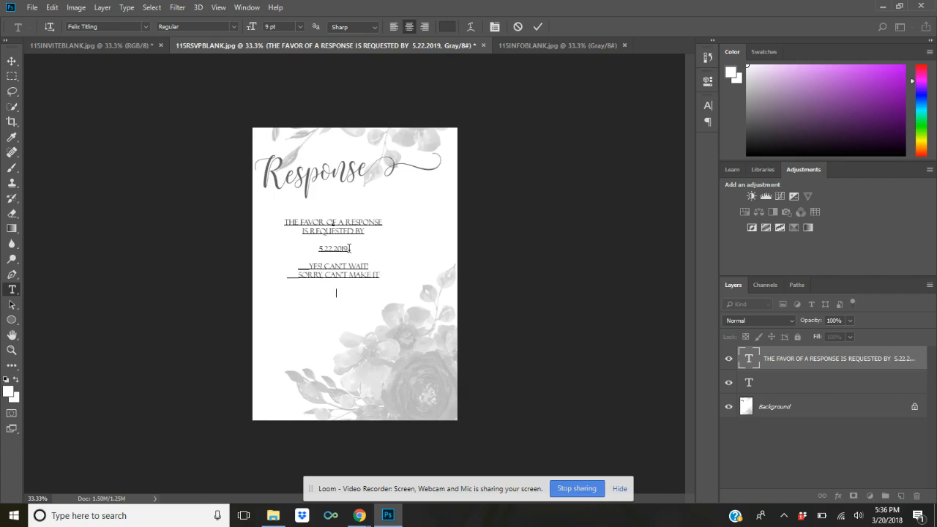
# - Add a guest name line of "M" followed by a long underscore rule, and a "NUMBER OF GUESTS____" line below it
pyautogui.write('M.     _____________________')
pyautogui.press('Return')
pyautogui.write('________JM_______')
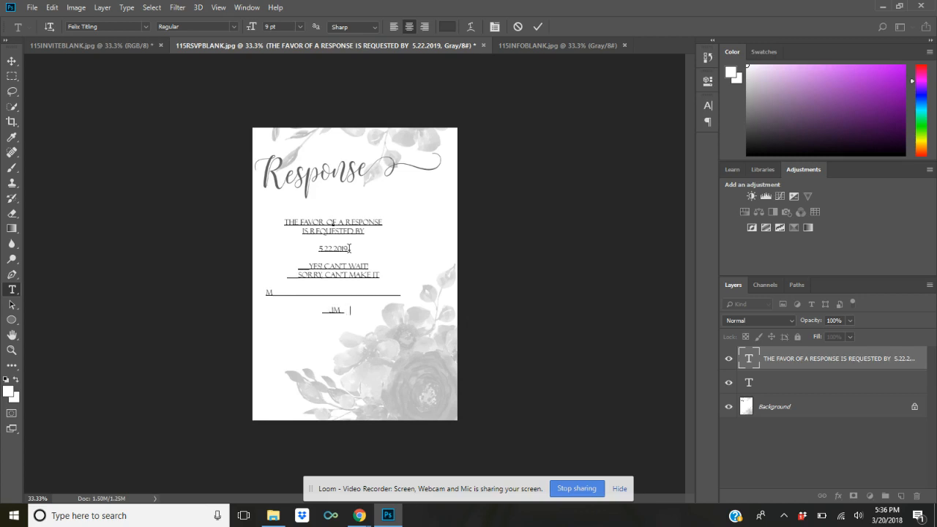
pyautogui.write('STS____')
# - Set the size of the date "5.22.2019" in the Response text to 16 pt and commit the text
pyautogui.moveTo(349, 248); pyautogui.dragTo(318, 249)
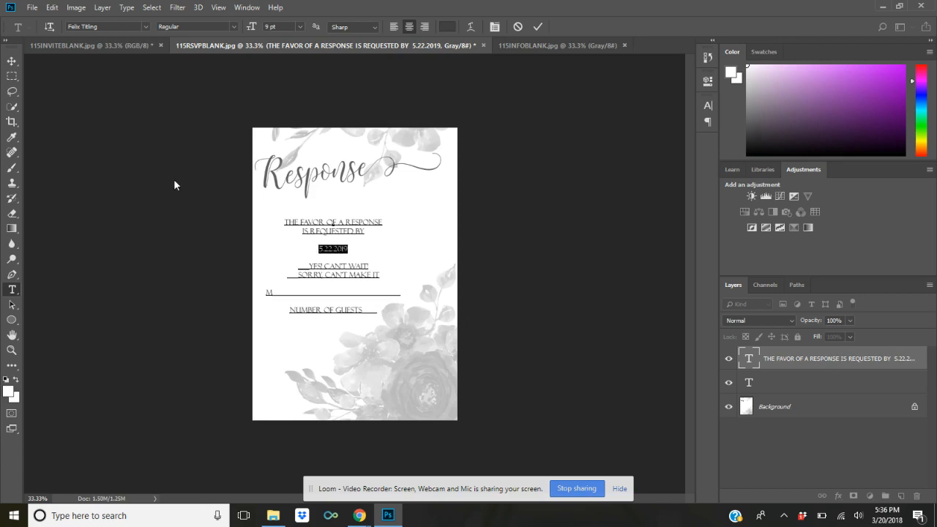
pyautogui.click(301, 27)
pyautogui.click(284, 115)
pyautogui.click(218, 151)
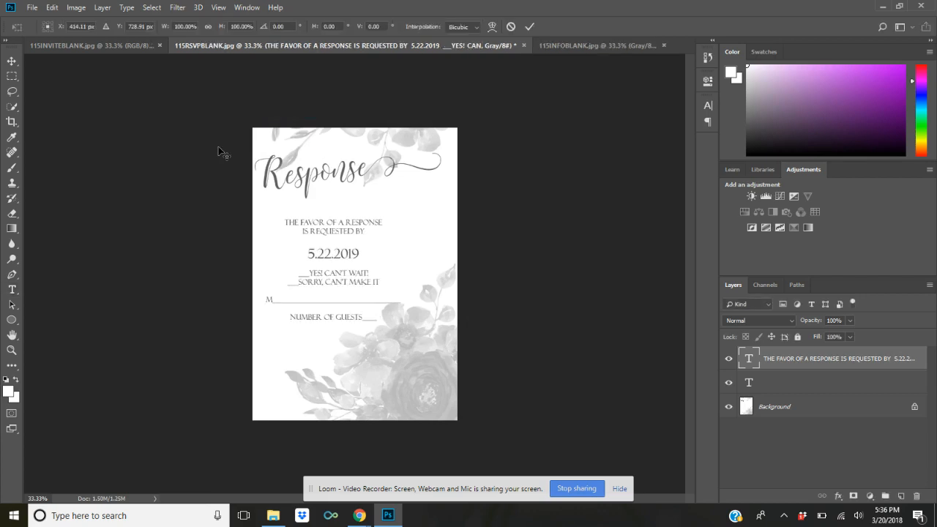
# - Move the Response text block to the middle of the card, centered at about X 539 px, Y 714 px
pyautogui.hotkey('ctrl', 't')
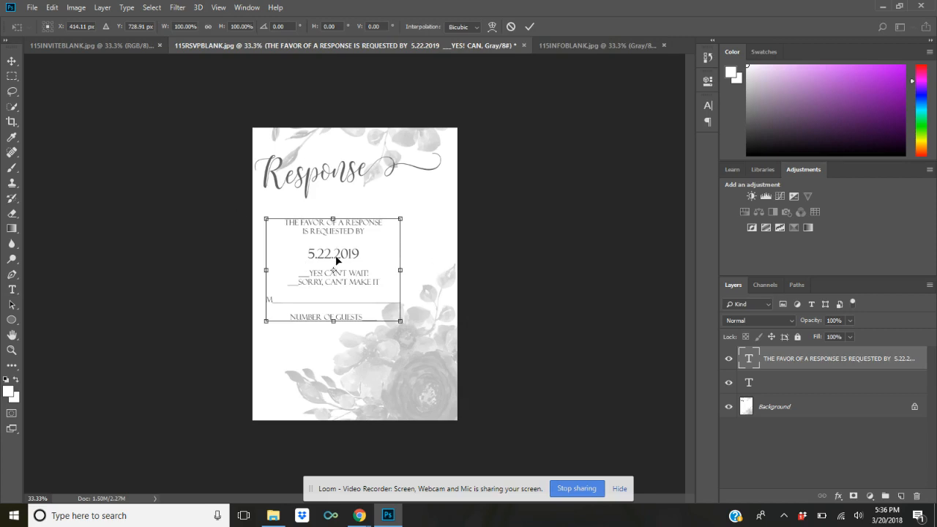
pyautogui.moveTo(344, 256)
pyautogui.mouseDown()
pyautogui.moveTo(360, 247)
pyautogui.moveTo(358, 262)
pyautogui.moveTo(357, 251)
pyautogui.mouseUp()
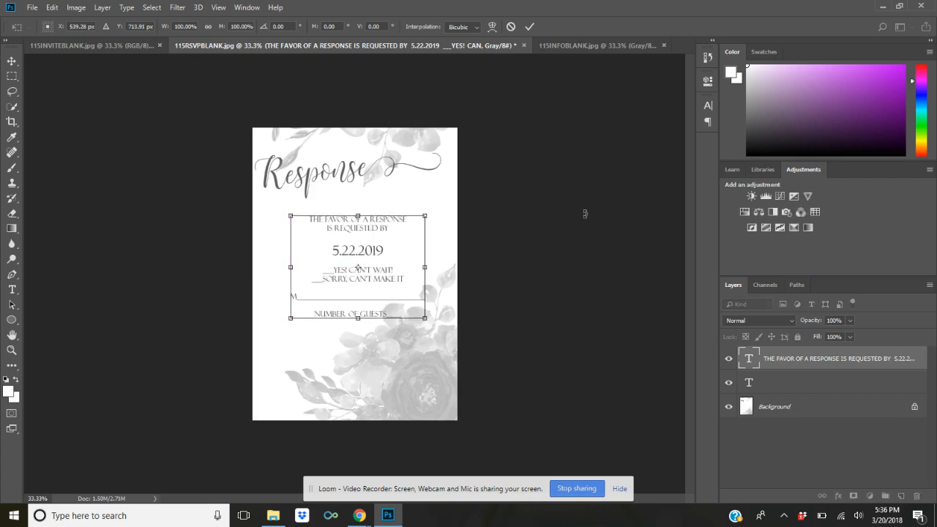
pyautogui.press('t')
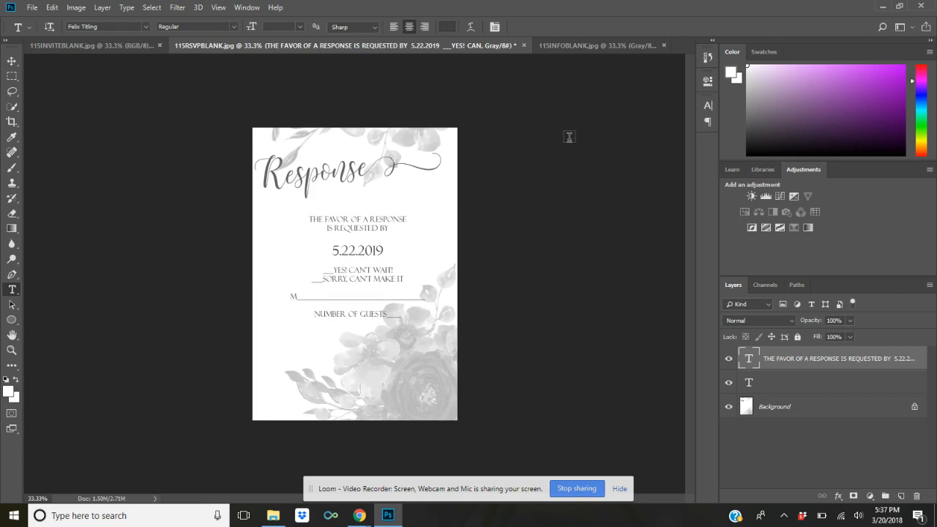
# - In 115INFOBLANK.jpg, add 9 pt text below the Details heading: "FORE MORE INFORMATION REGARDING", "DIRECTIONS, ACCOMMODATIONS," and "REGISTRY & MORE -" on three lines
pyautogui.click(569, 45)
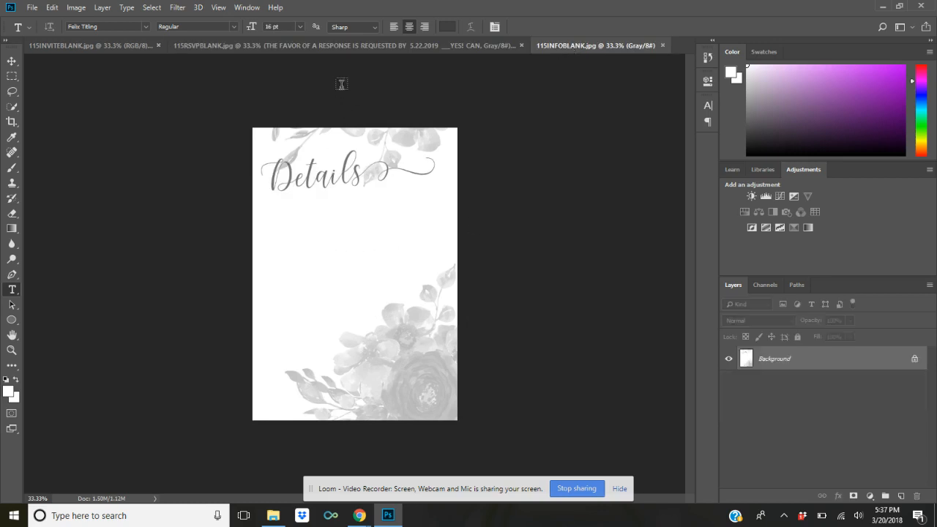
pyautogui.click(300, 27)
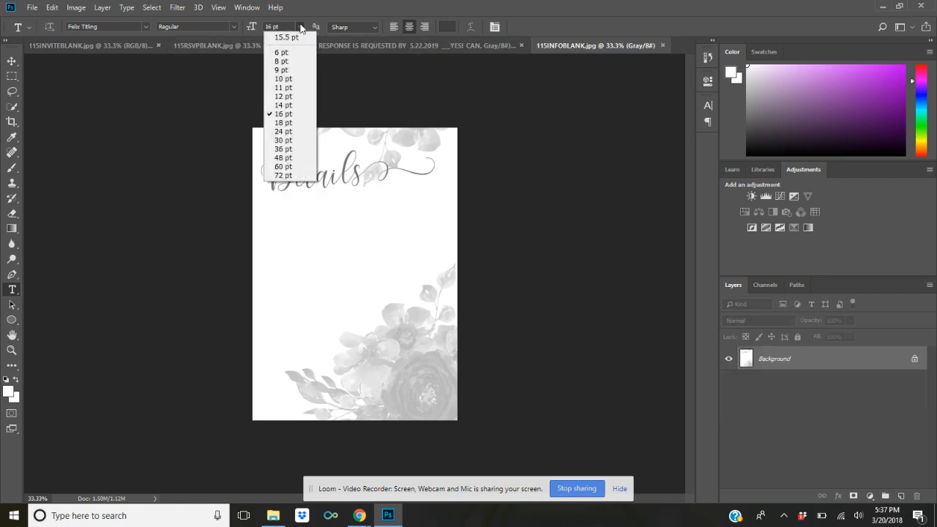
pyautogui.click(283, 70)
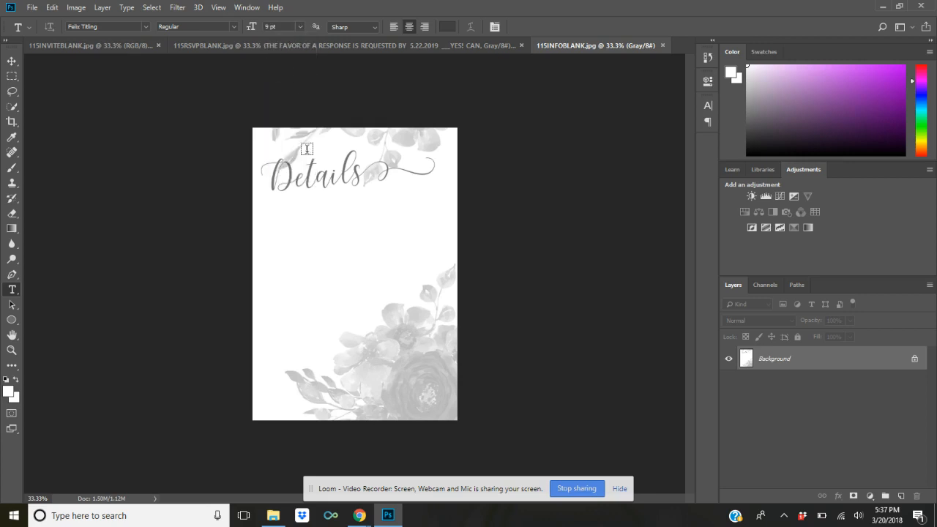
pyautogui.click(361, 220)
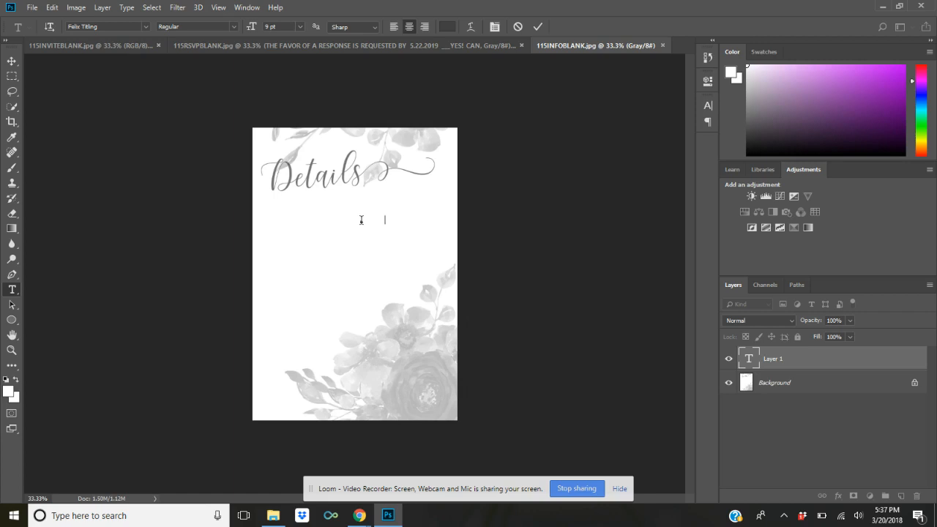
pyautogui.write('FORE MORE INFORMATION')
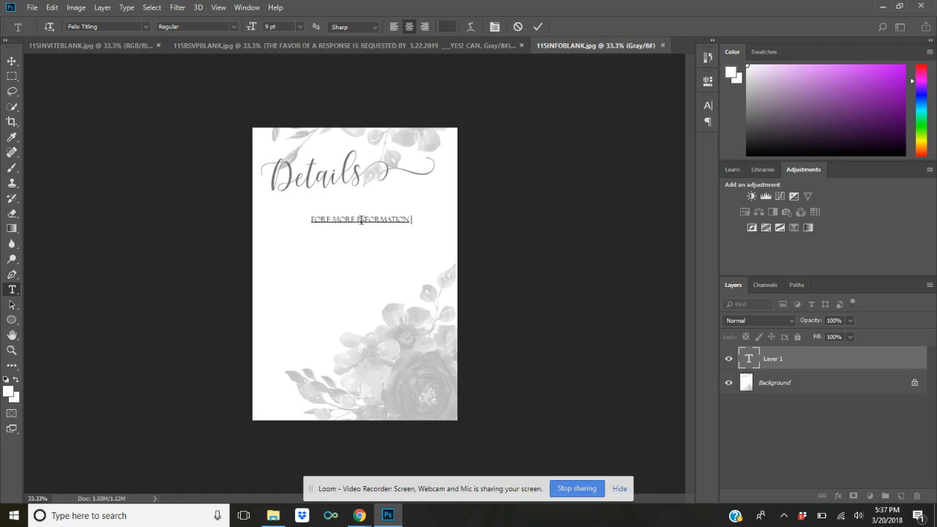
pyautogui.press('Return')
pyautogui.write('__________')
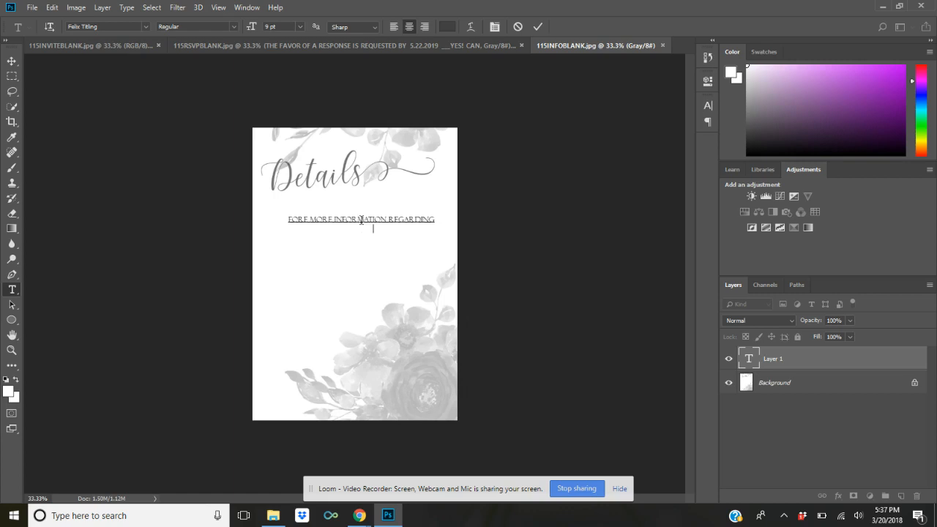
pyautogui.write(', ACCOMMODATIONS,')
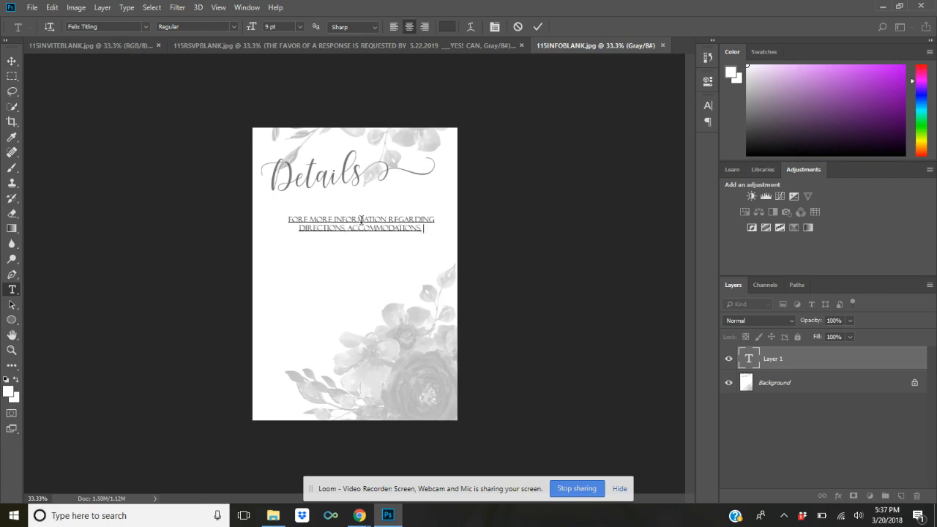
pyautogui.press('Return')
pyautogui.write('REGISTRY & MORE')
# - Add "PLEASE VISIT OUR WEDDING" and "WEB SITE:", a blank line and the couple's website address to the Details text, and commit it
pyautogui.press('Return')
pyautogui.write('PLEASE VISIT OUR WEDDING')
pyautogui.press('Return')
pyautogui.write('WEB SITE')
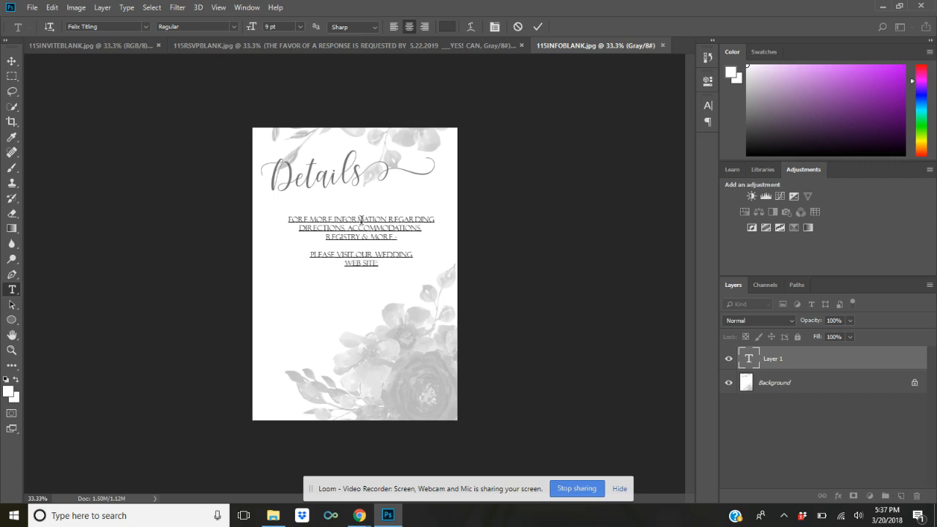
pyautogui.press('Return')
pyautogui.press('Return')
pyautogui.write('WWW.MONICAANDPATRICK.COM')
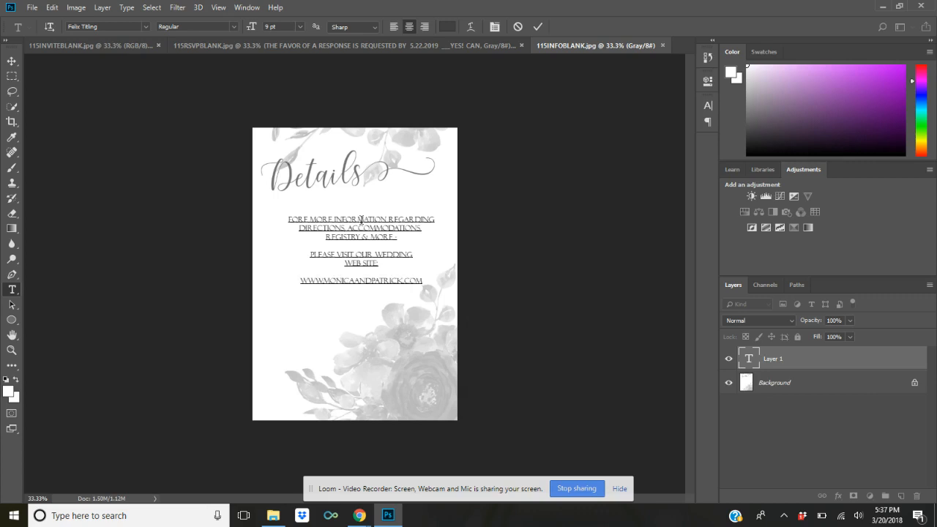
pyautogui.hotkey('ctrl', 'Return')
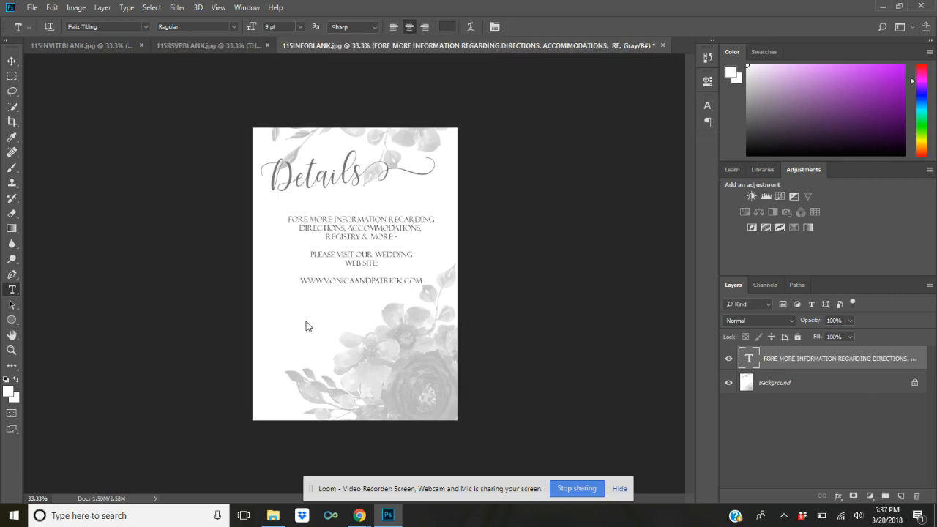
# - Center the Details text block on the card at X 525 px, about Y 647 px, and apply the transform
pyautogui.hotkey('ctrl', 't')
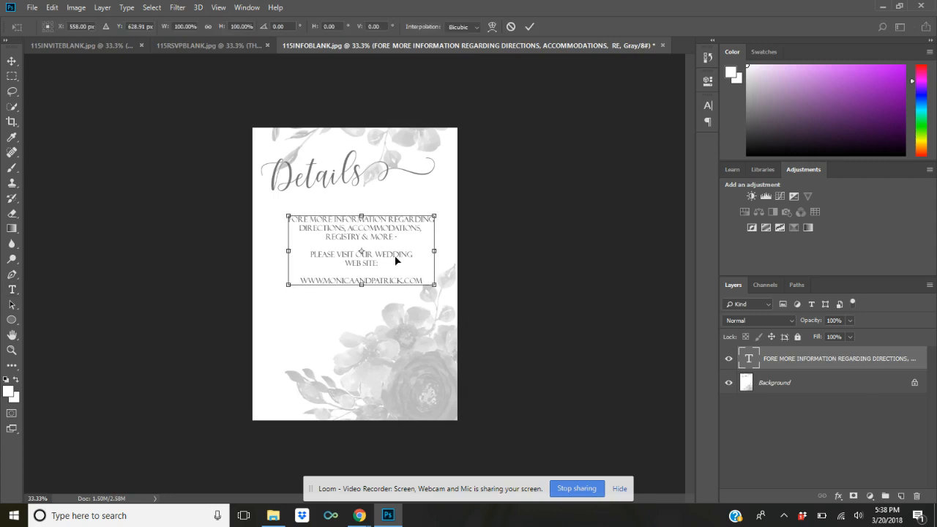
pyautogui.moveTo(393, 260); pyautogui.dragTo(393, 264)
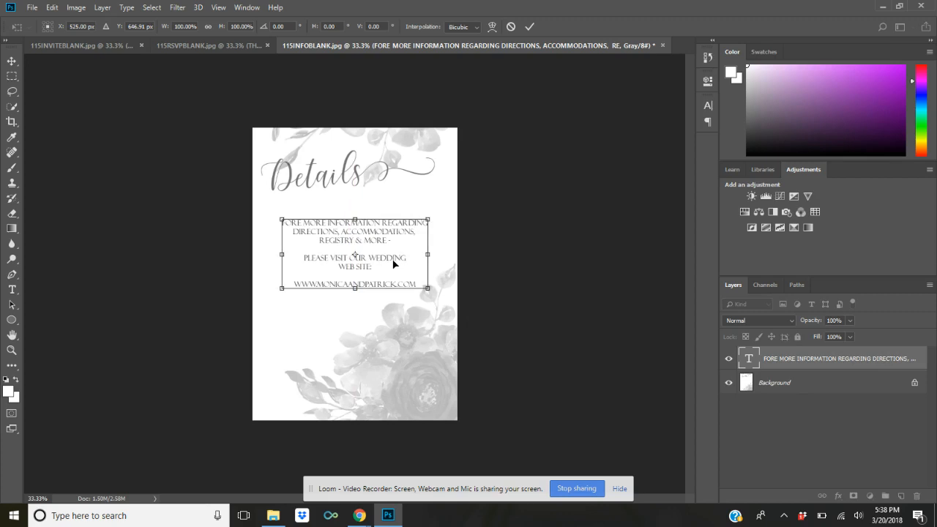
pyautogui.press('Return')
pyautogui.press('t')
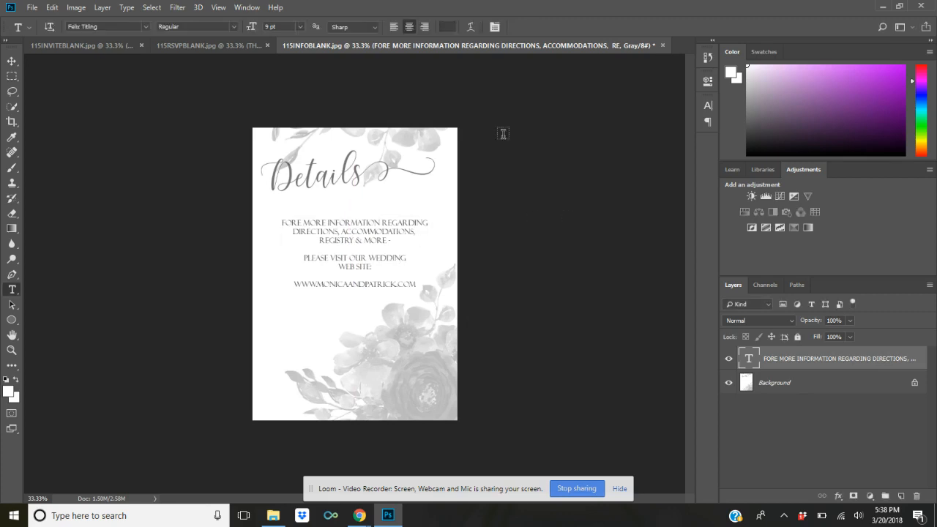
# - Review the finished layouts of the invitation, the Response card and the Details card
pyautogui.click(92, 46)
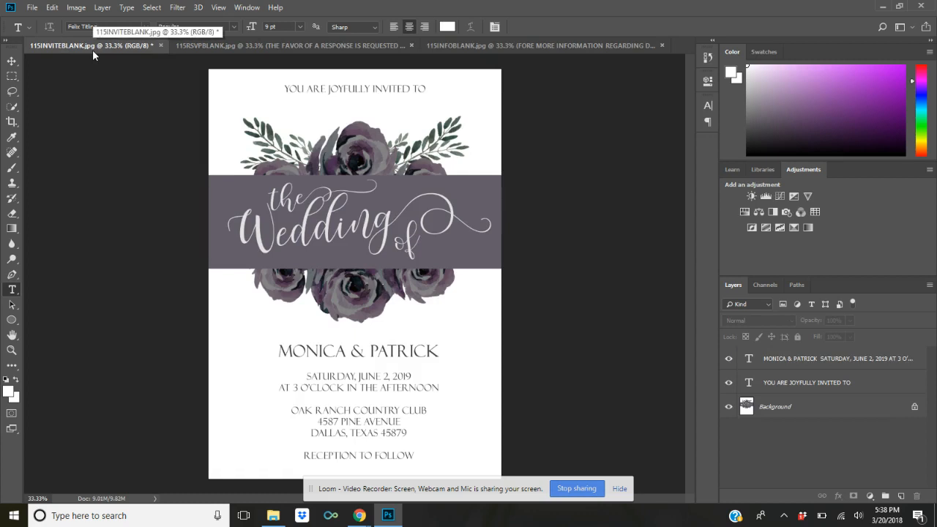
pyautogui.click(200, 47)
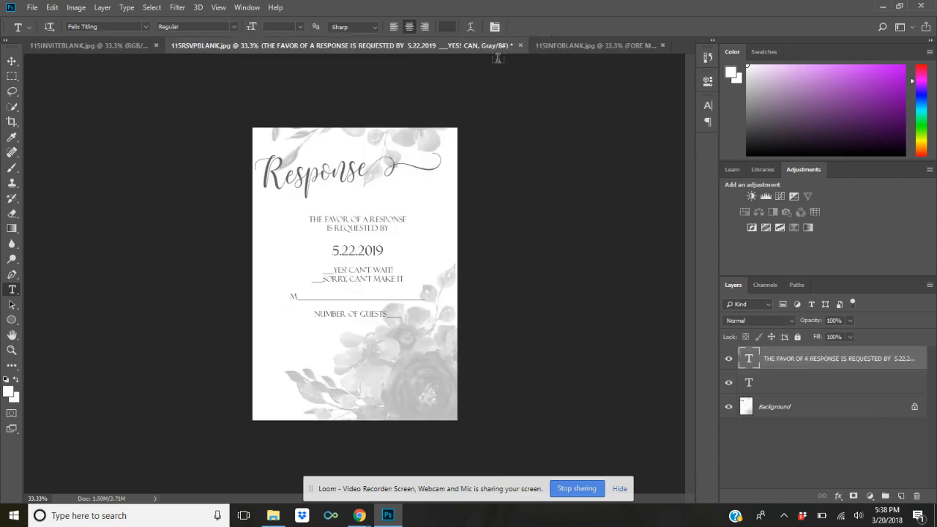
pyautogui.click(566, 48)
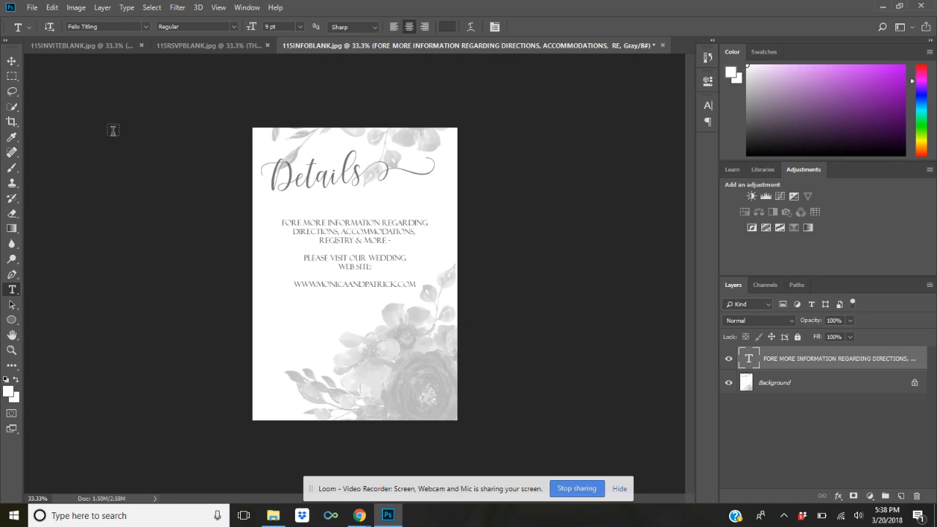
pyautogui.click(32, 10)
pyautogui.click(53, 138)
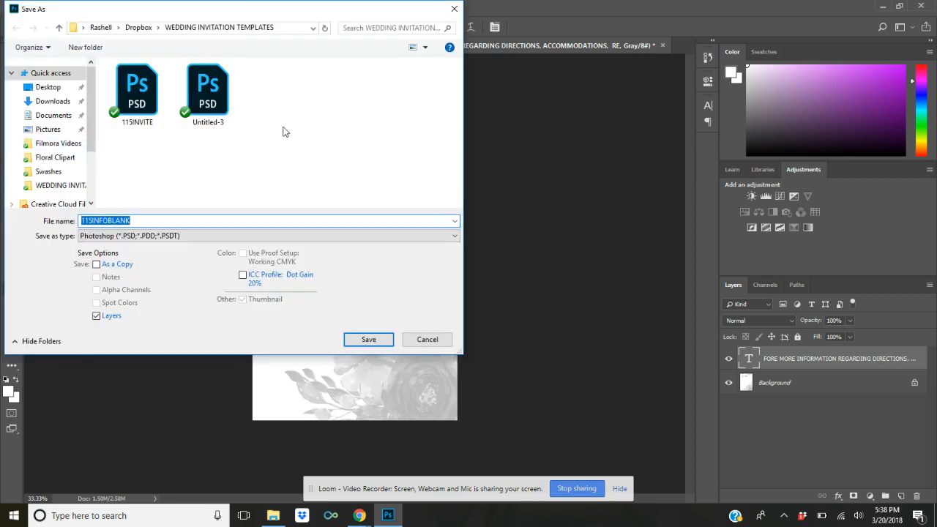
pyautogui.click(413, 340)
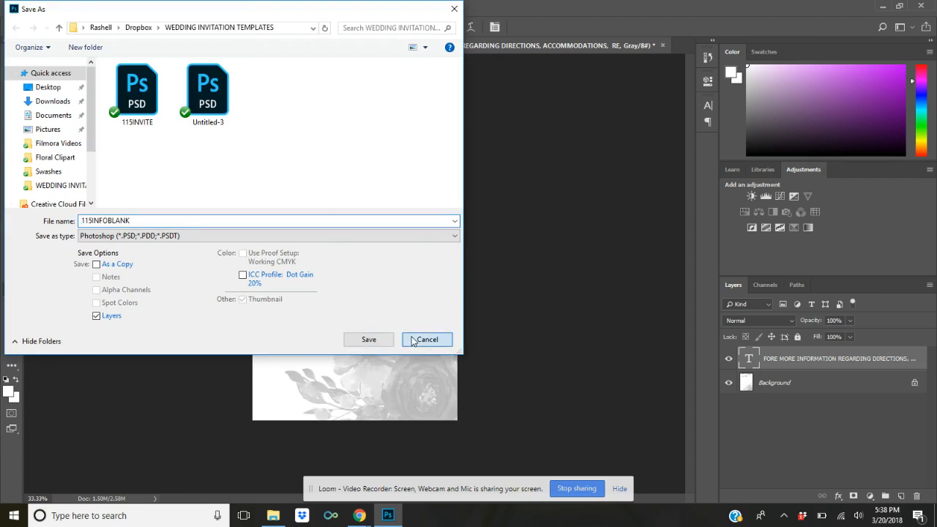